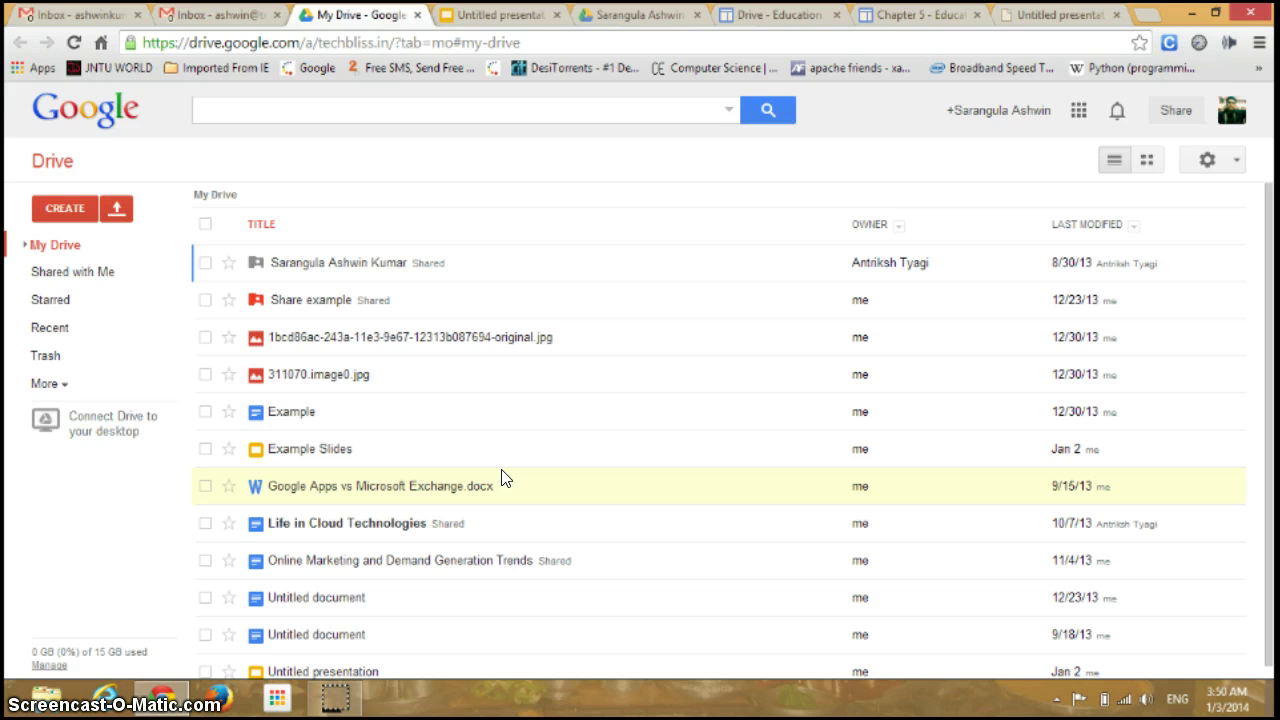
Step: Open the Example Slides presentation from My Drive and go to its second slide
click(418, 461)
click(405, 462)
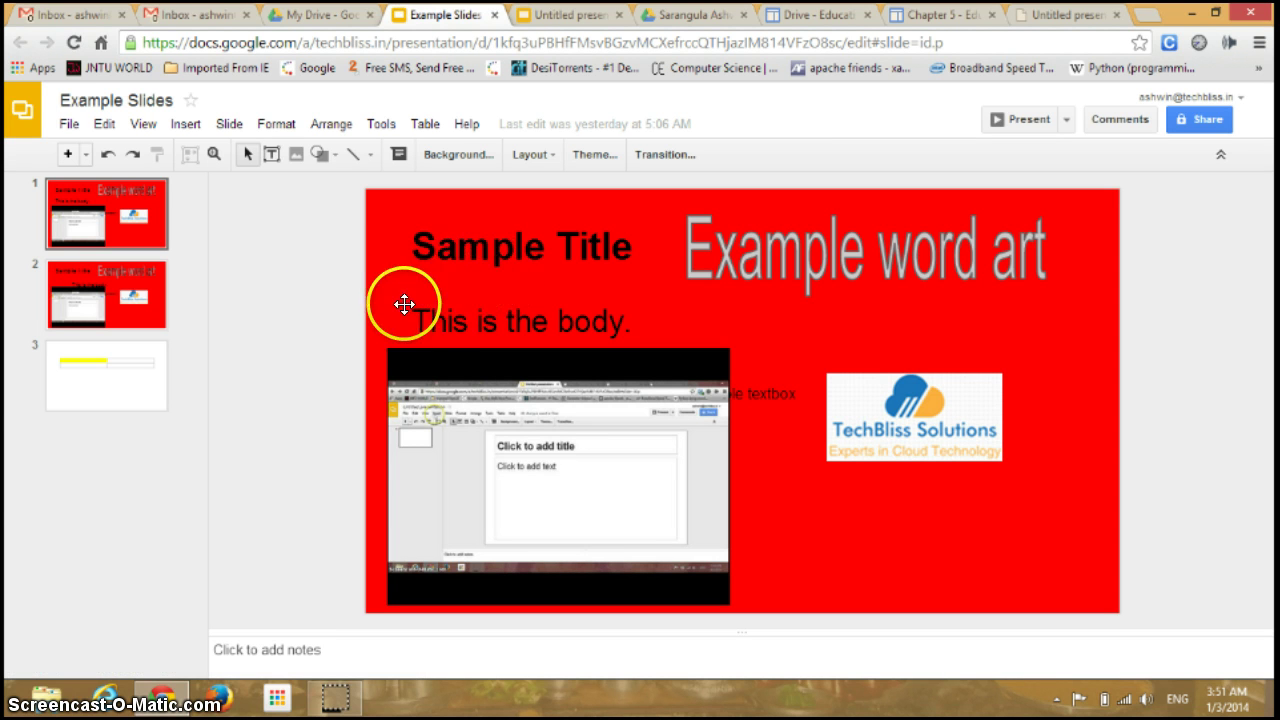
key(Down)
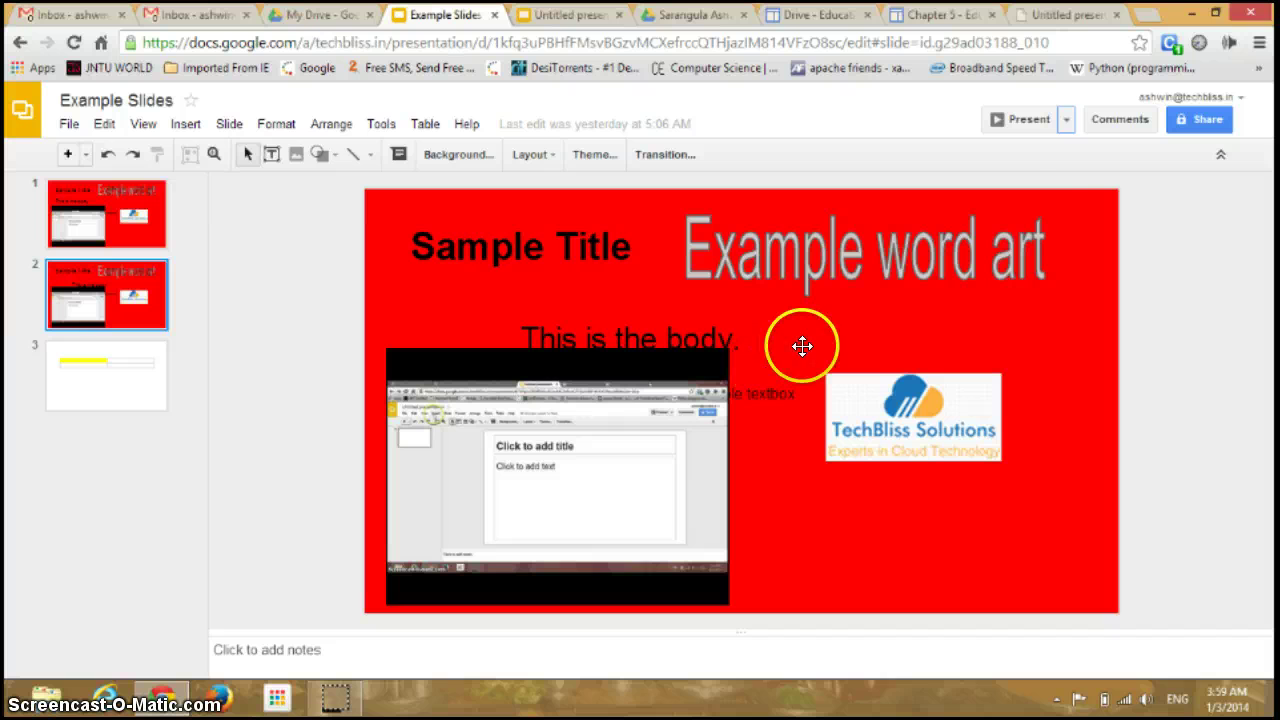
Step: Examine the available options for presenting the slides, leaving them without choosing one
click(1066, 122)
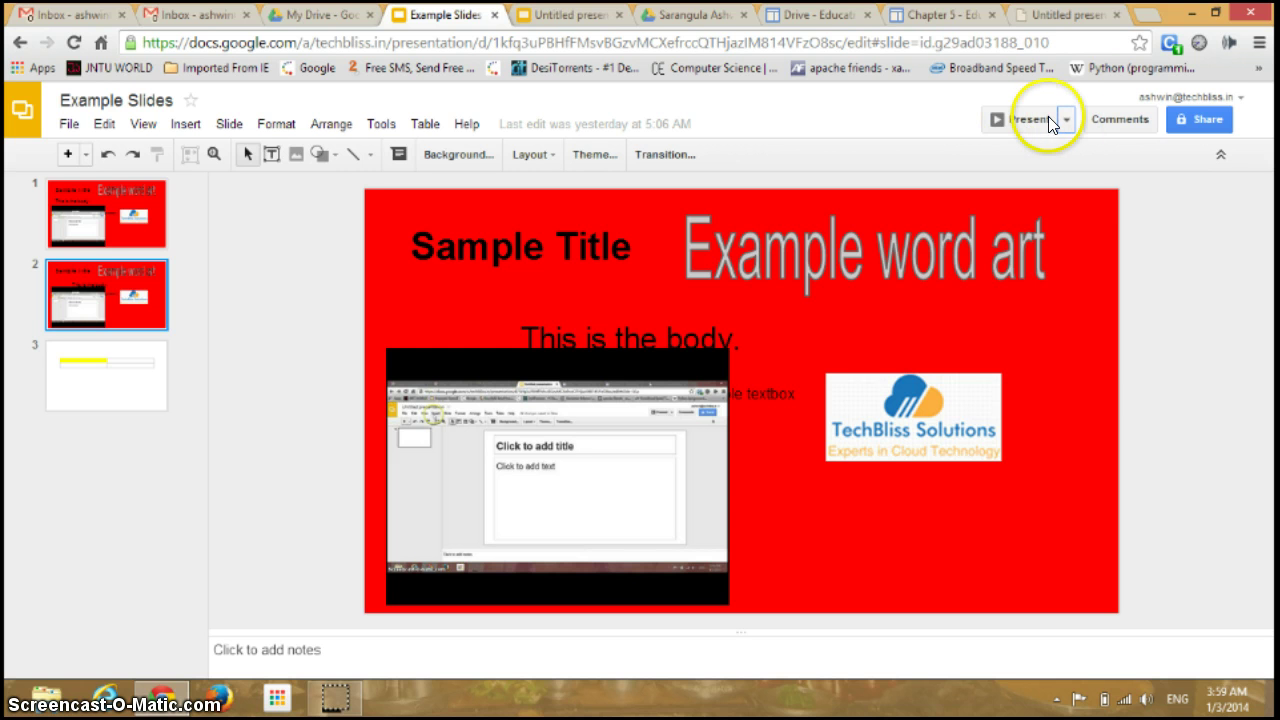
click(1066, 119)
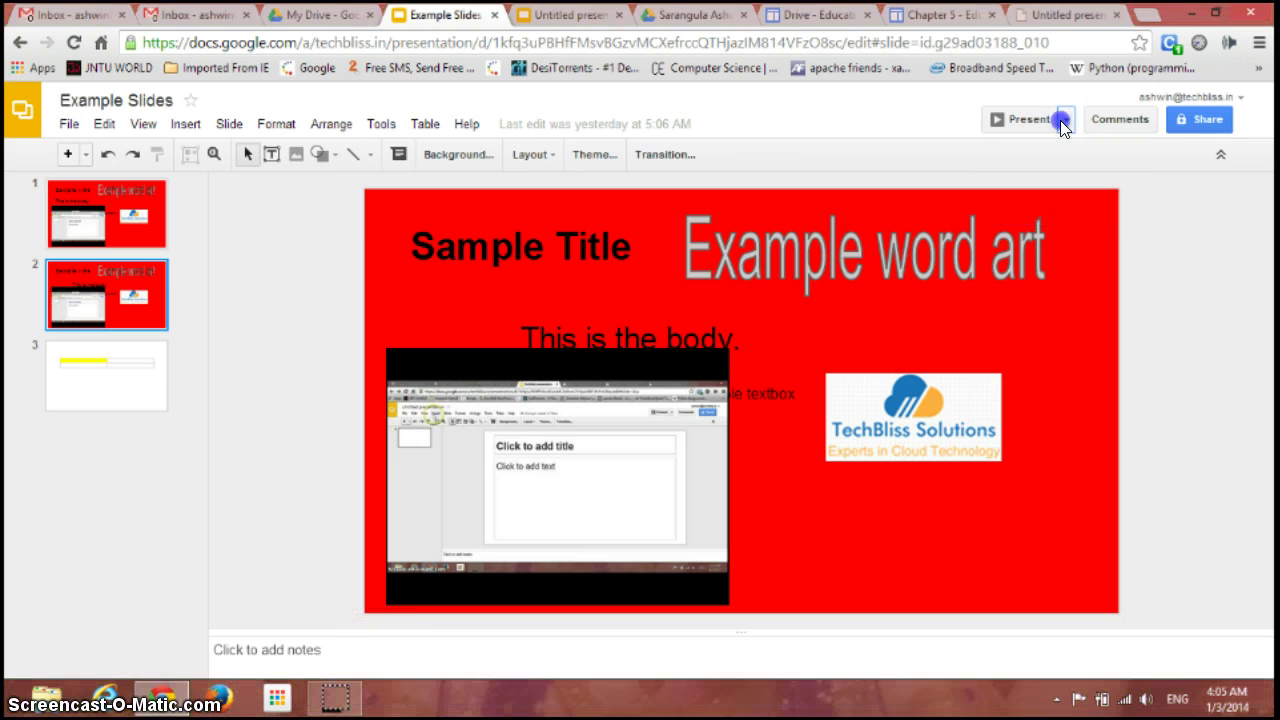
click(1064, 120)
drag(1058, 122, 1083, 187)
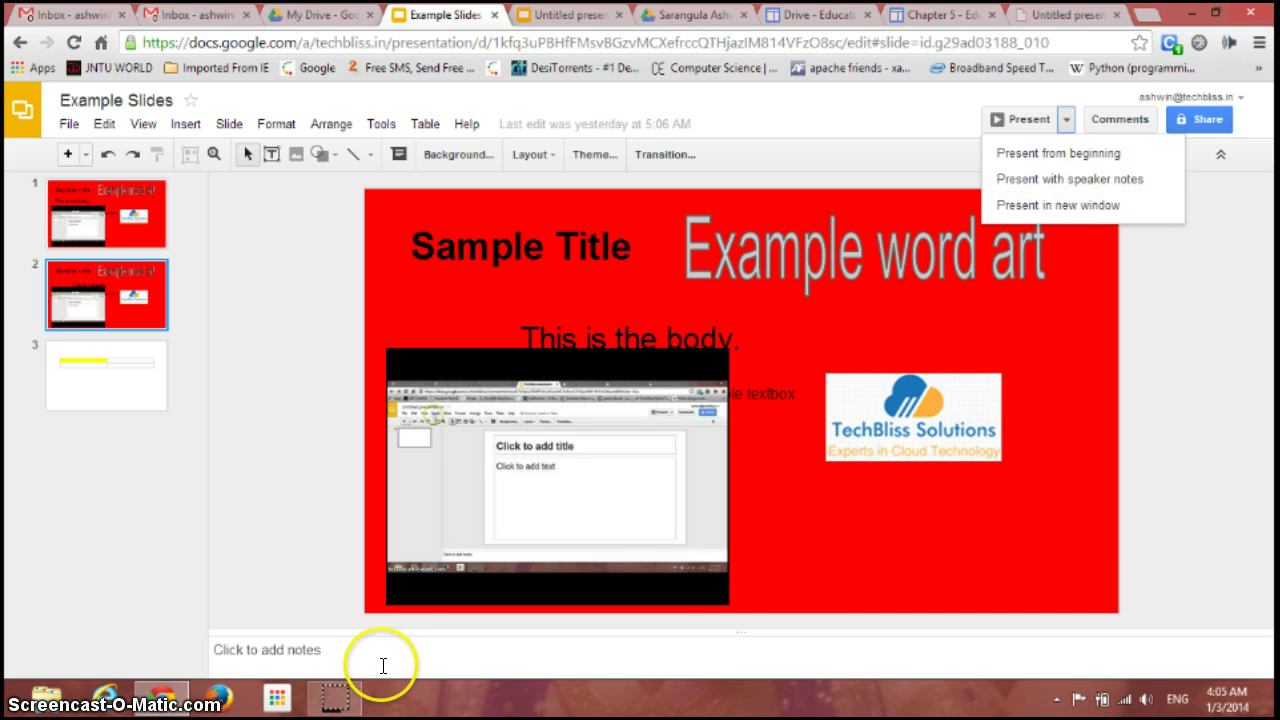
click(238, 441)
Step: Look through all three slides of the presentation and return to the first slide
key(Down)
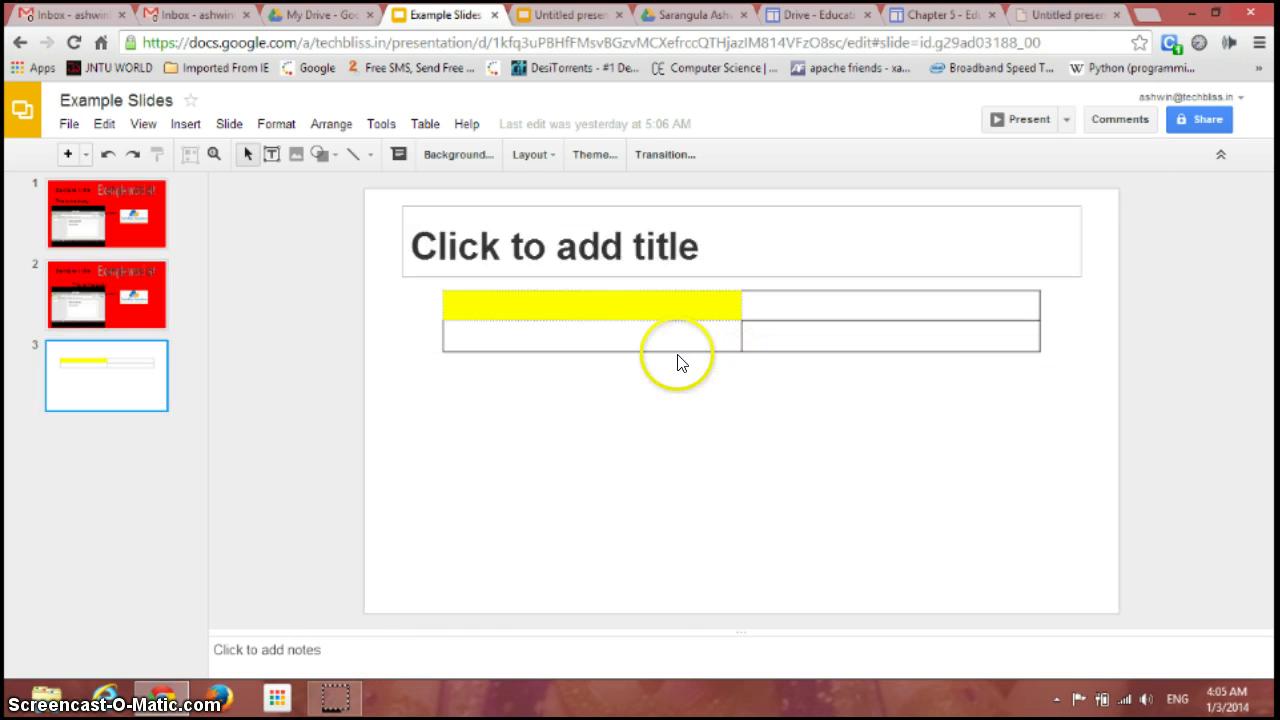
click(114, 215)
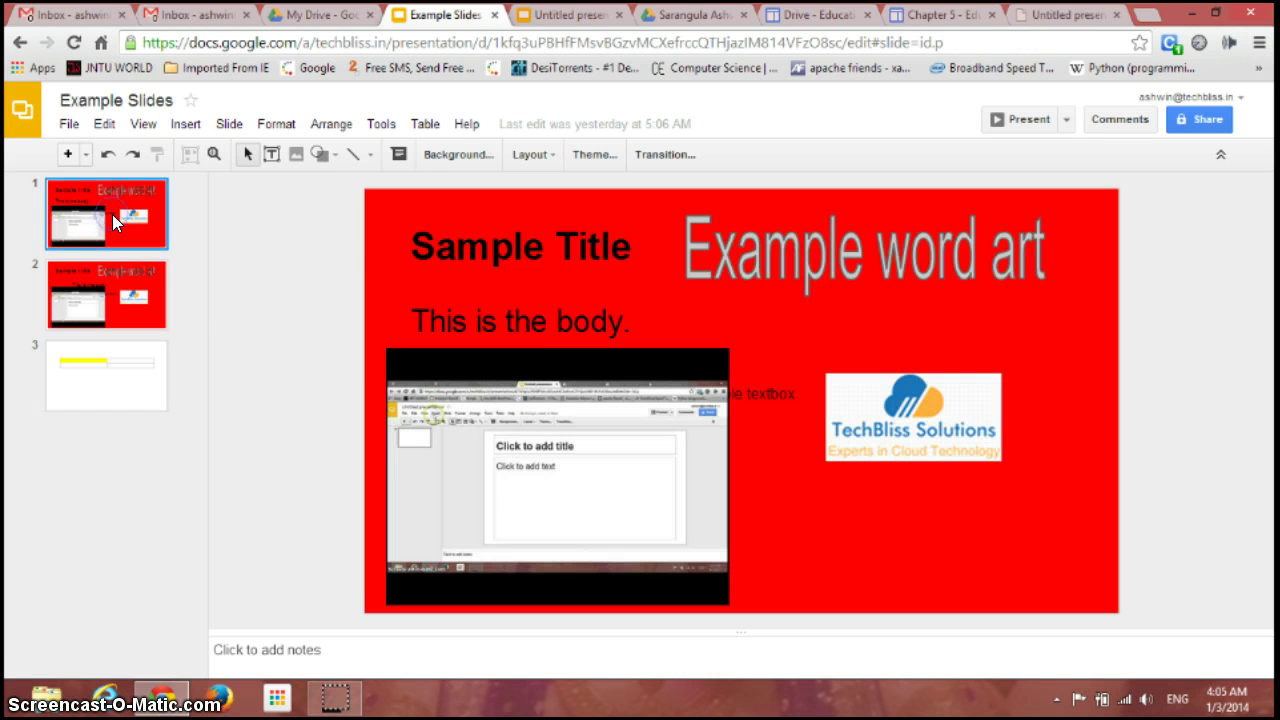
key(Down)
key(Down)
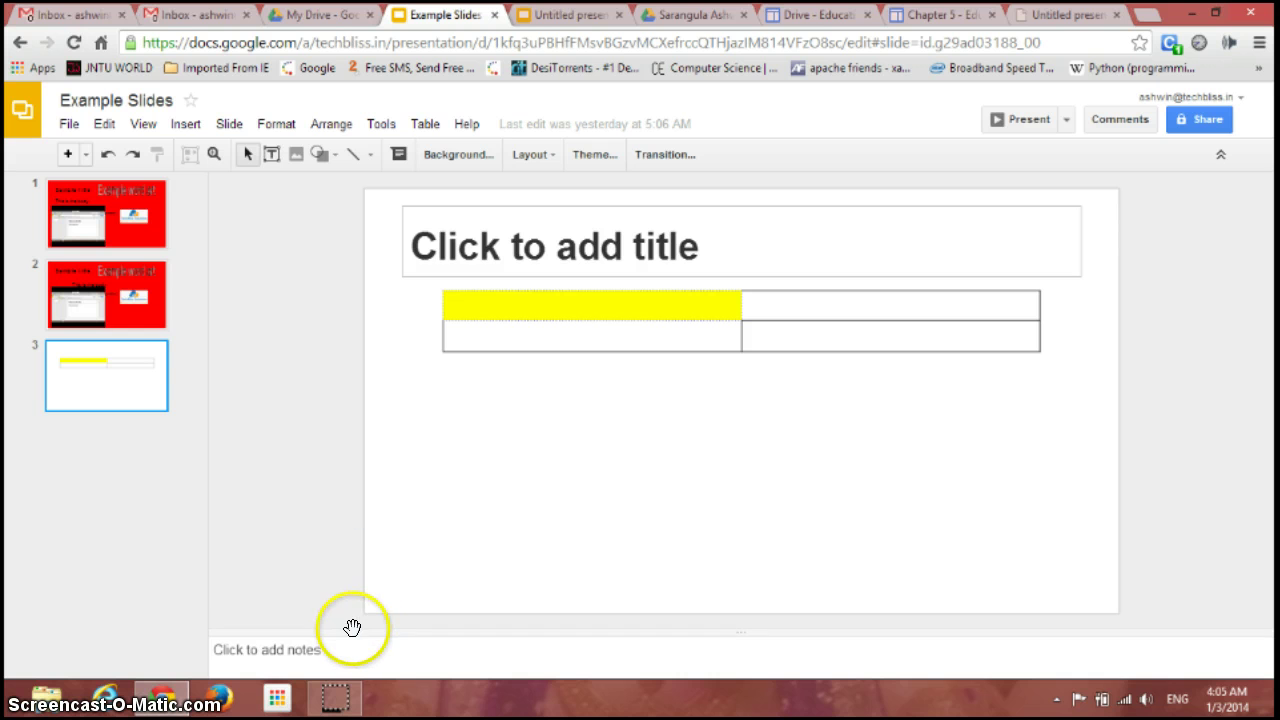
key(Up)
key(Up)
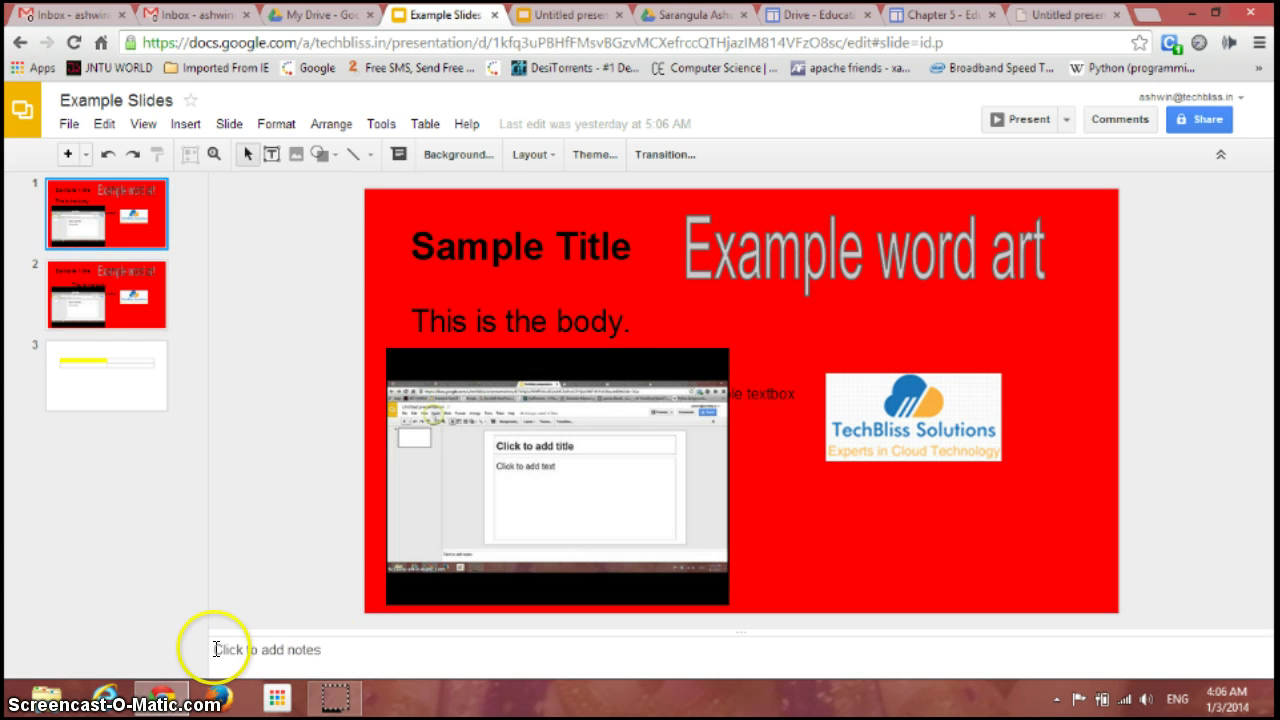
Step: Add the speaker note "This is the notes section" to the first slide, and check the notes by switching between slides
click(316, 649)
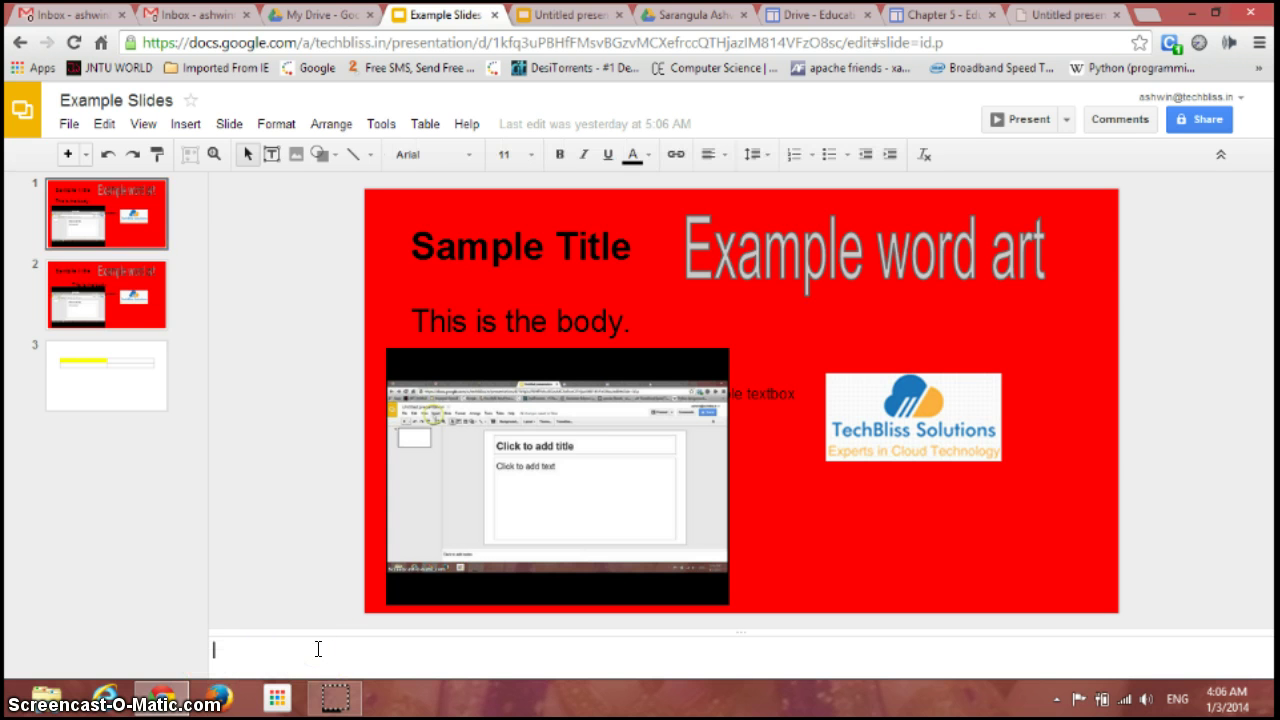
text(This is the notes sec)
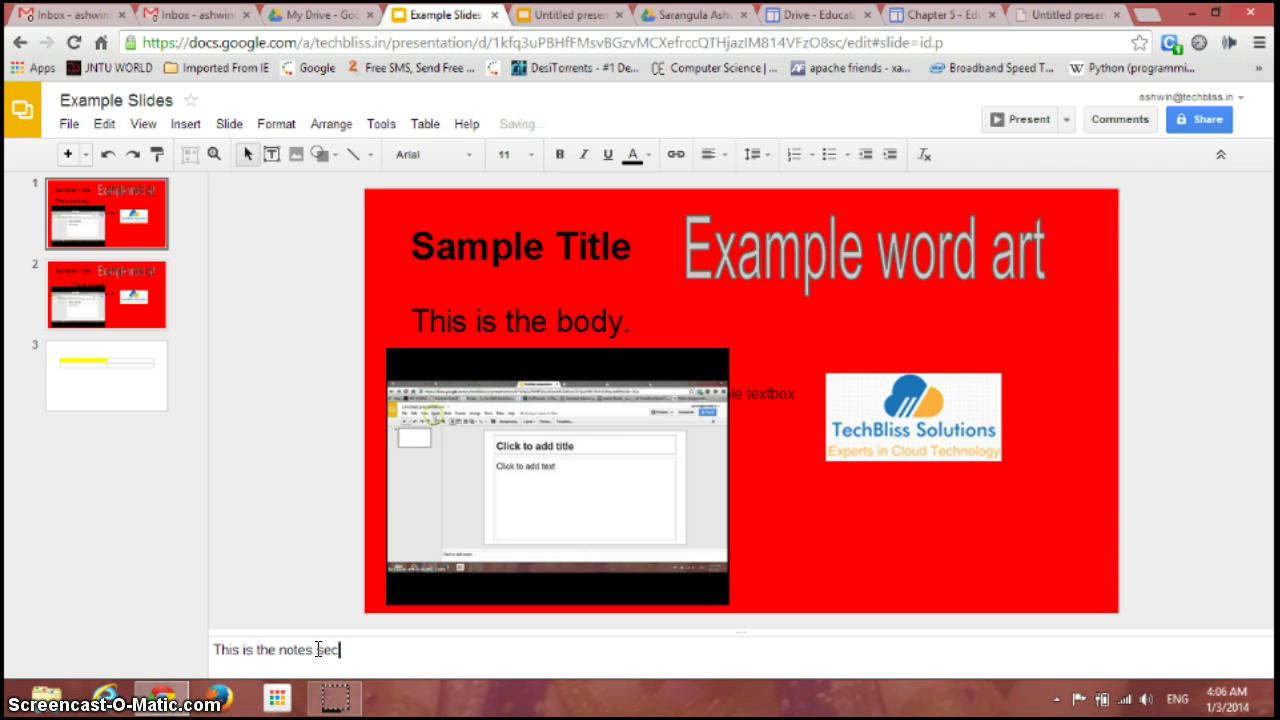
click(269, 578)
key(Down)
key(Down)
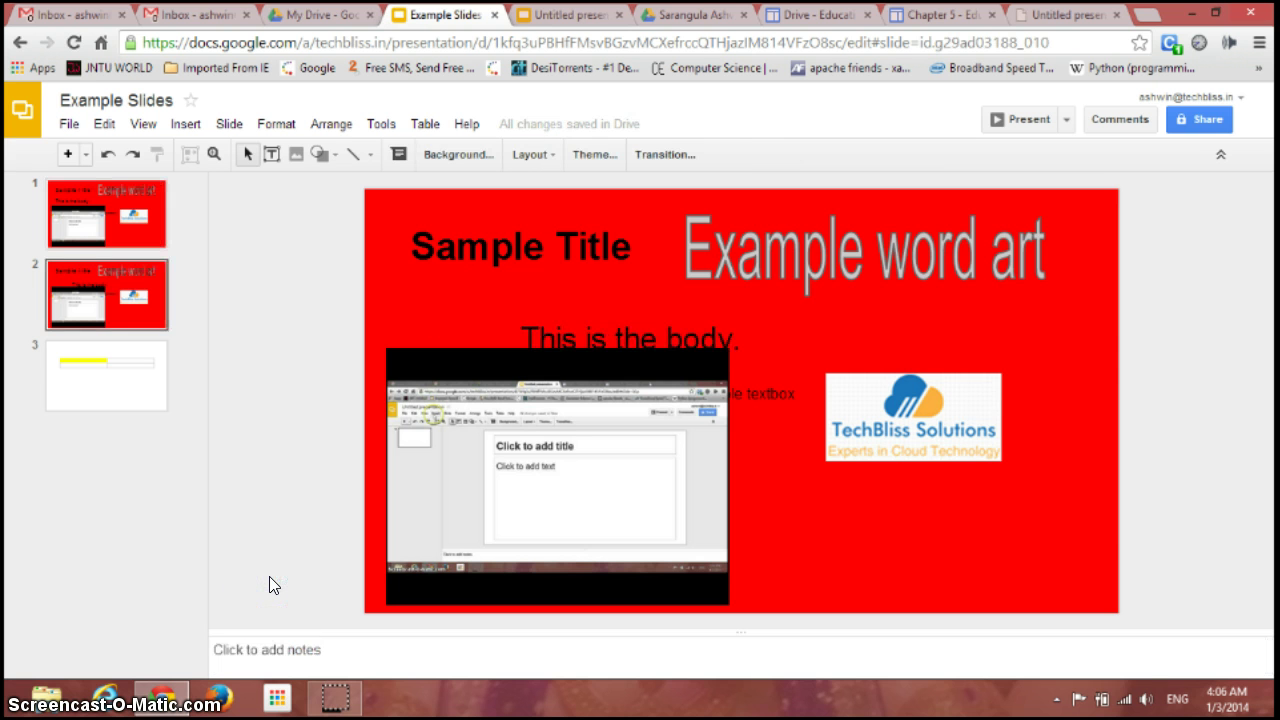
key(Up)
key(Up)
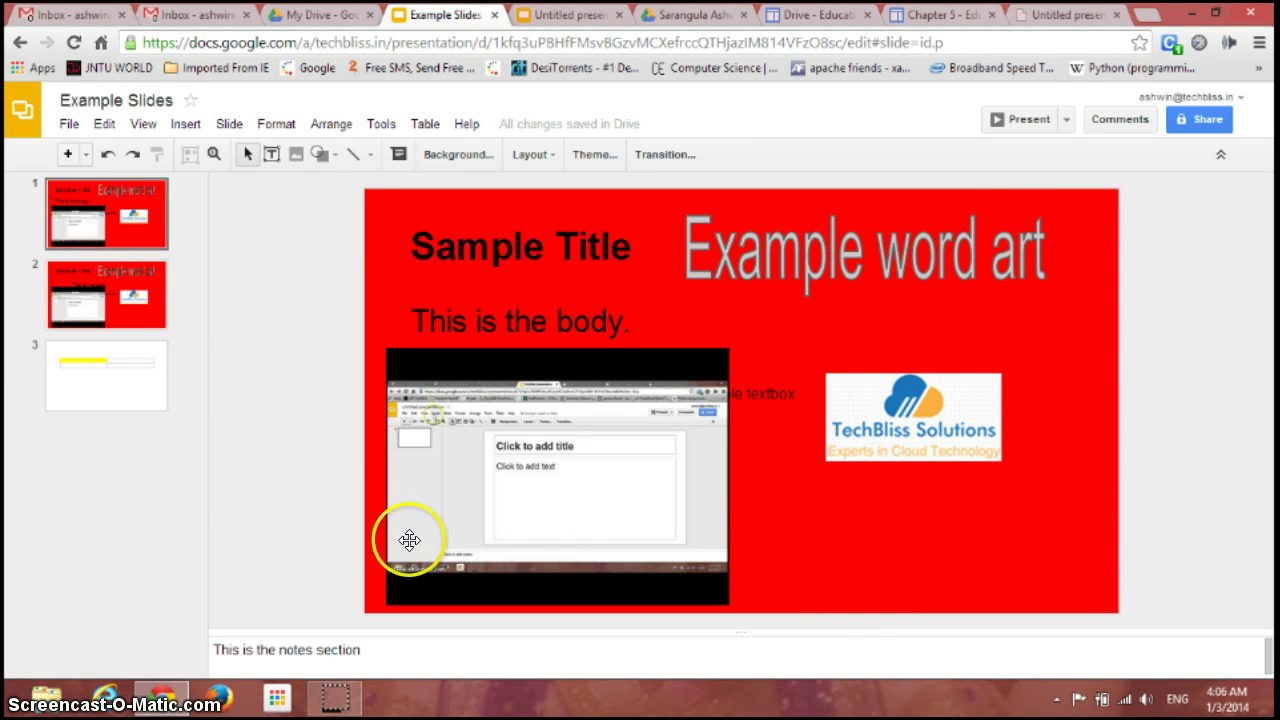
Step: Present the first slide with speaker notes, and use the speaker notes window to switch to slide 2
click(1064, 120)
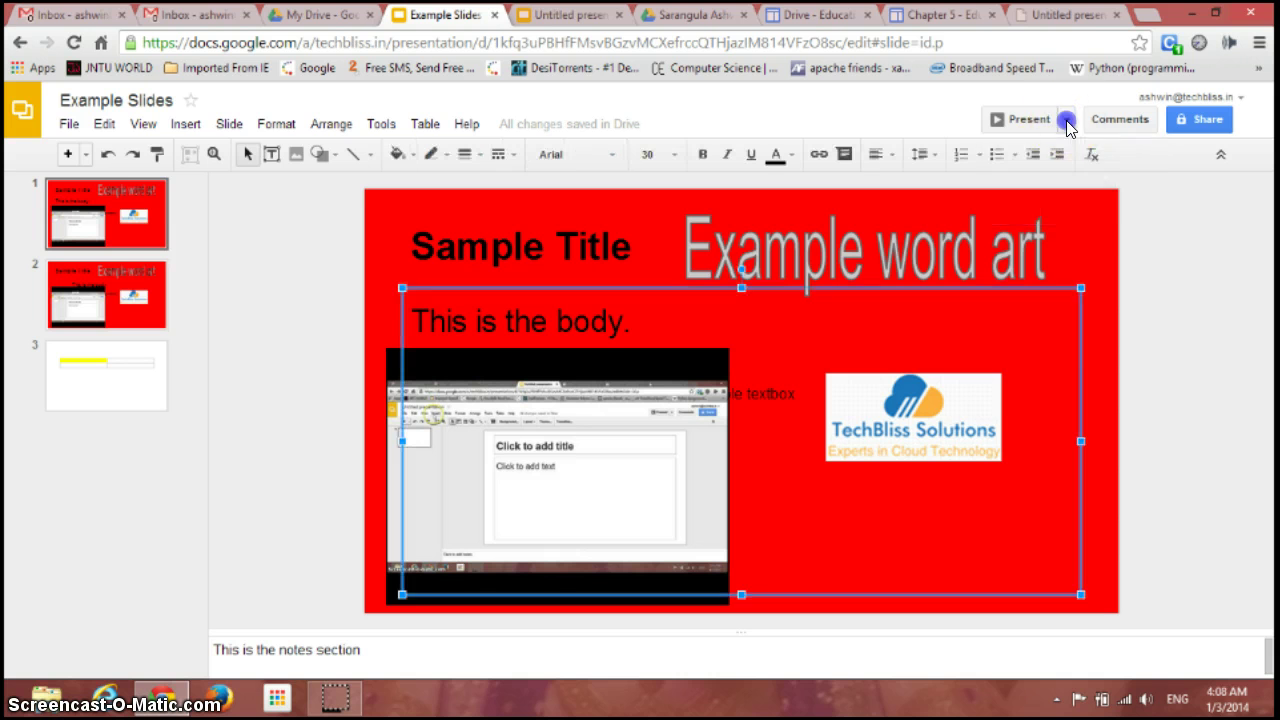
click(1064, 120)
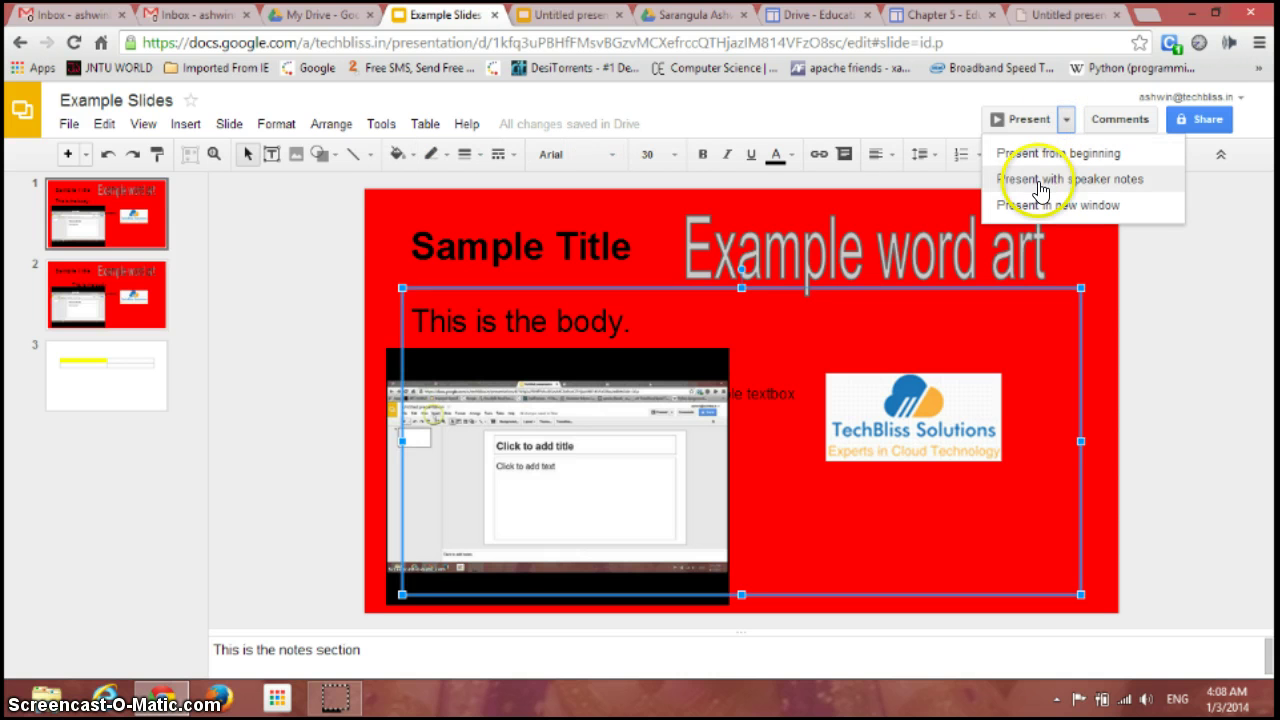
click(1040, 182)
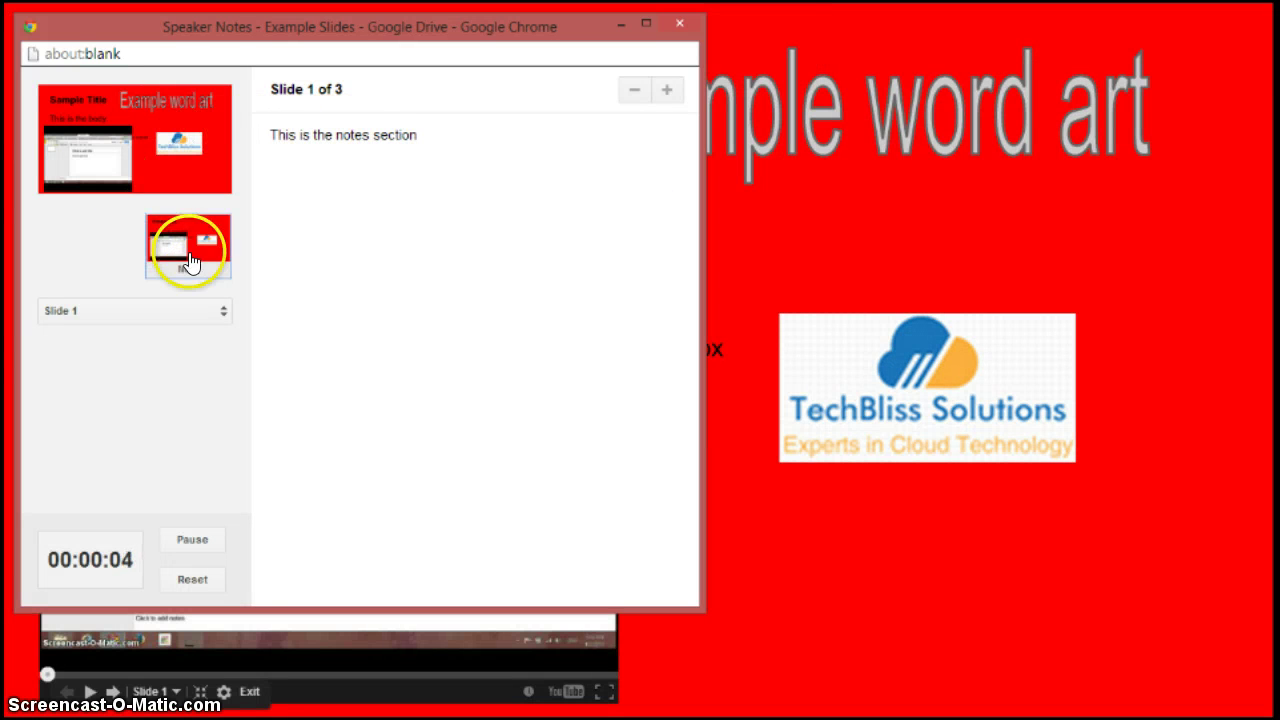
click(223, 313)
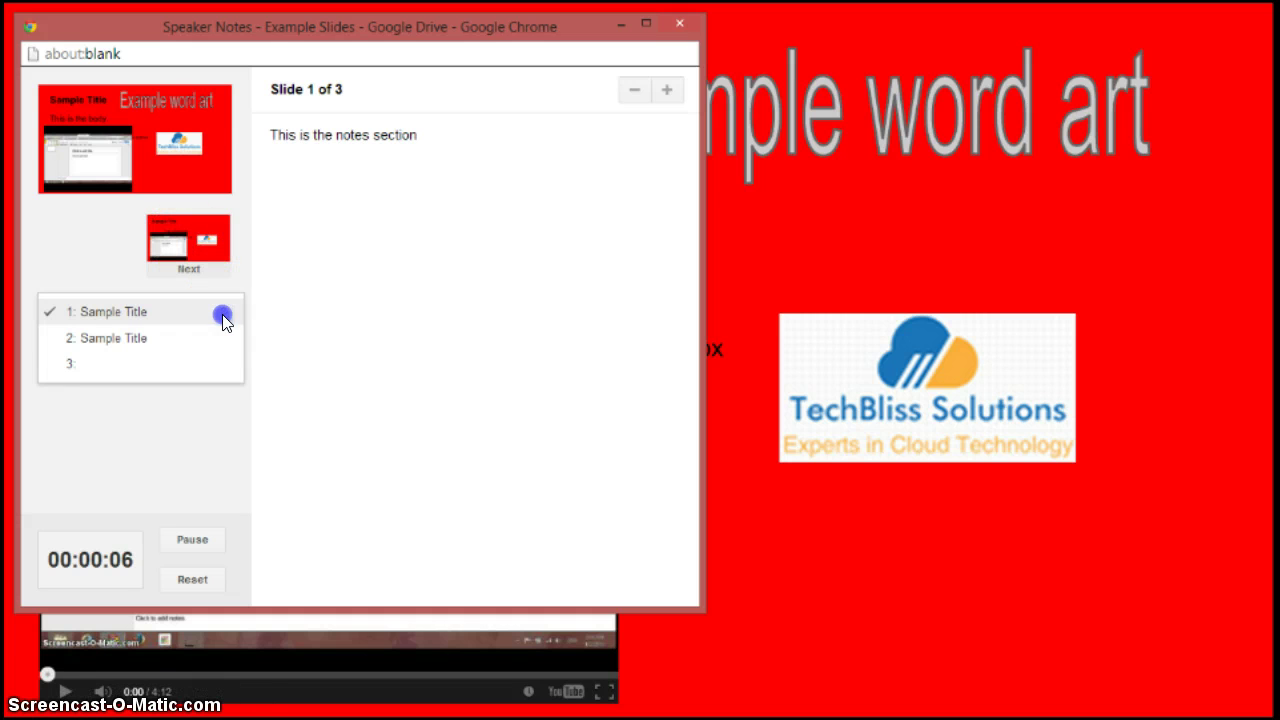
click(144, 341)
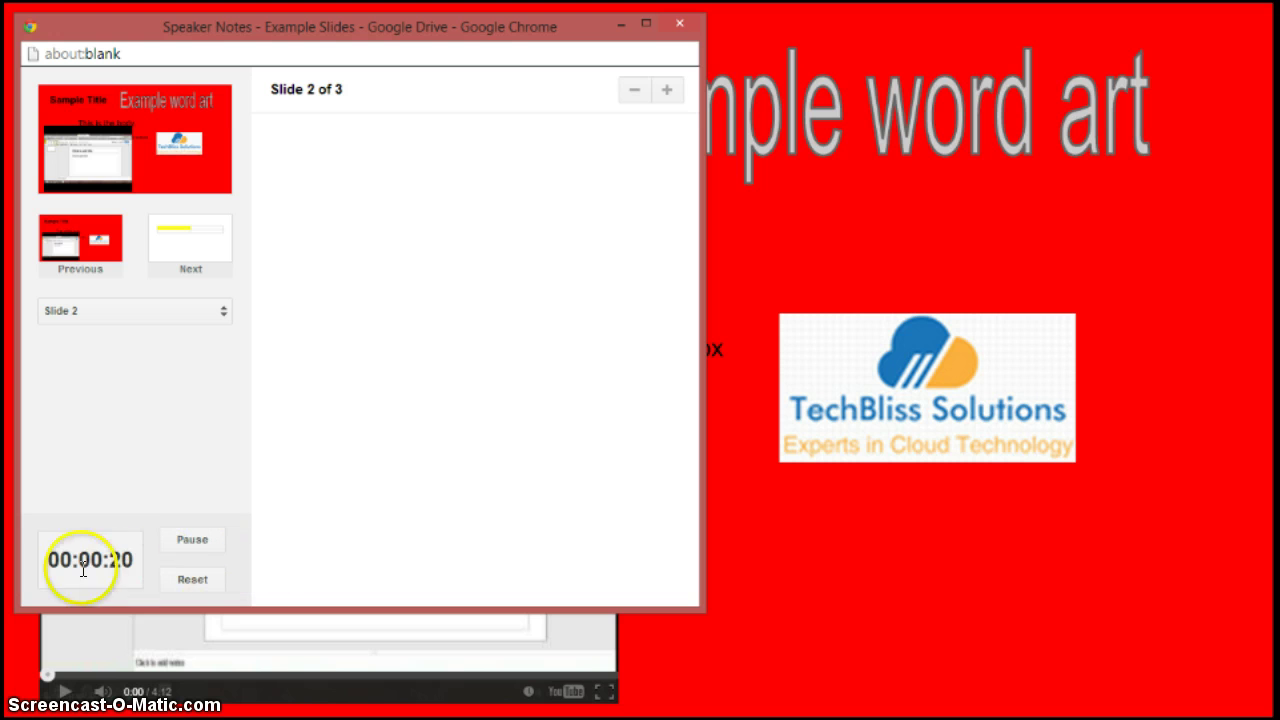
Step: Pause the presentation timer in the speaker notes window and reset it
click(186, 539)
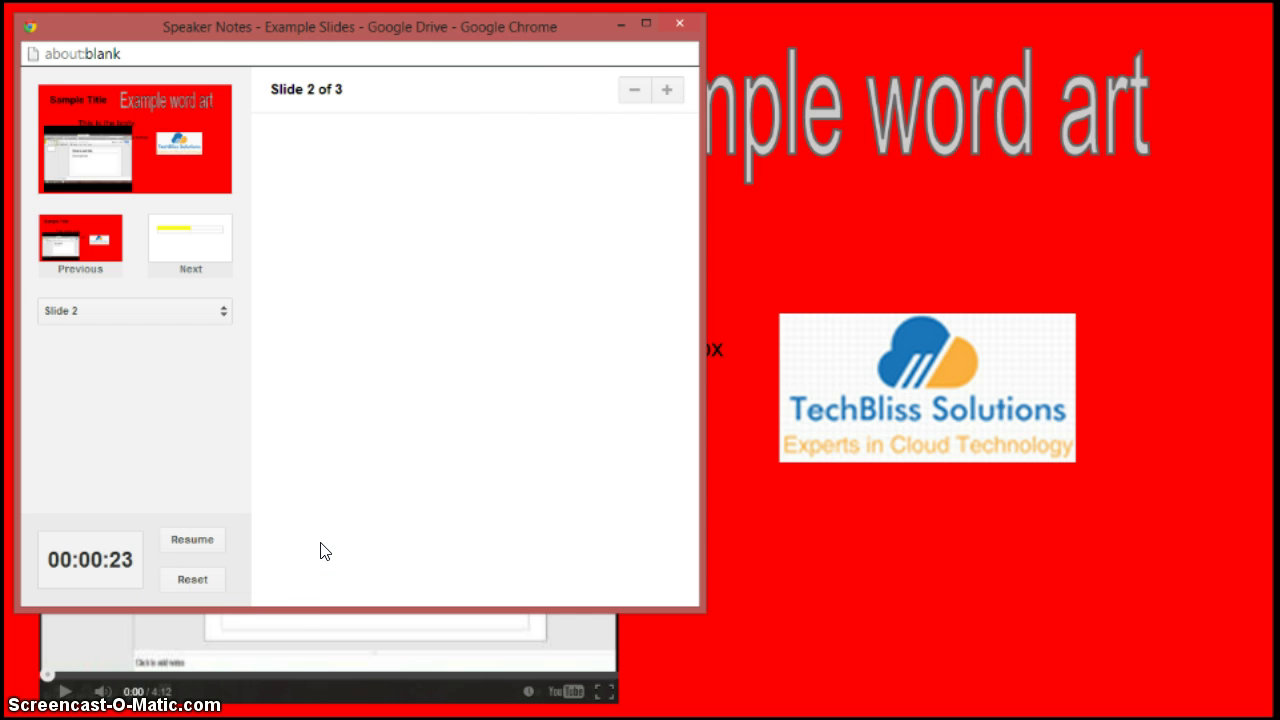
click(196, 579)
click(147, 146)
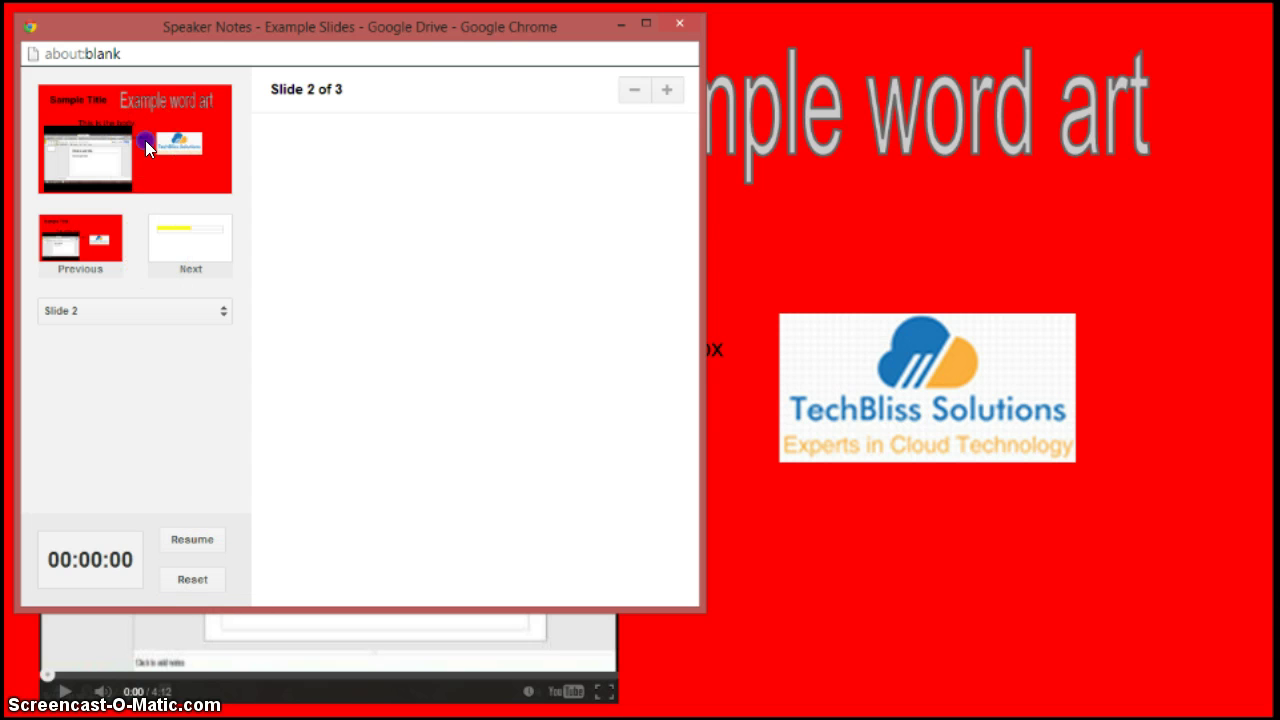
Step: Switch the presentation back to slide 1, and end the slideshow together with its speaker notes window
click(204, 311)
click(140, 290)
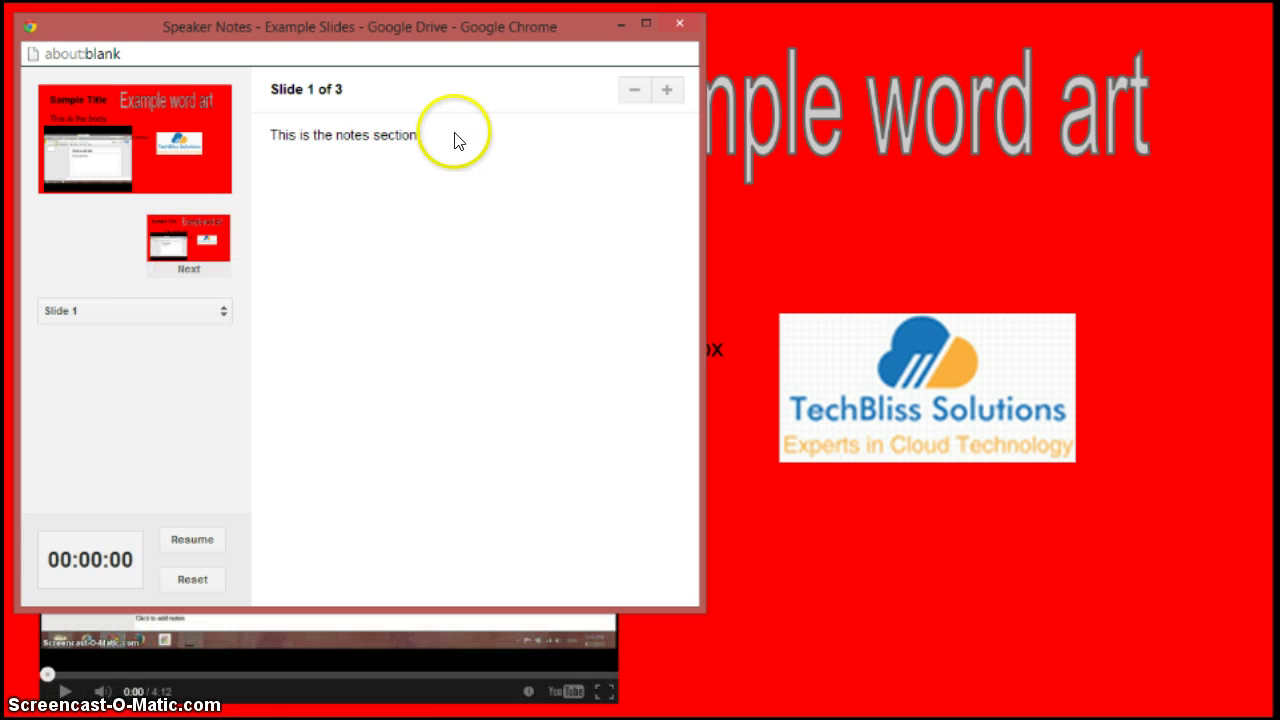
click(676, 22)
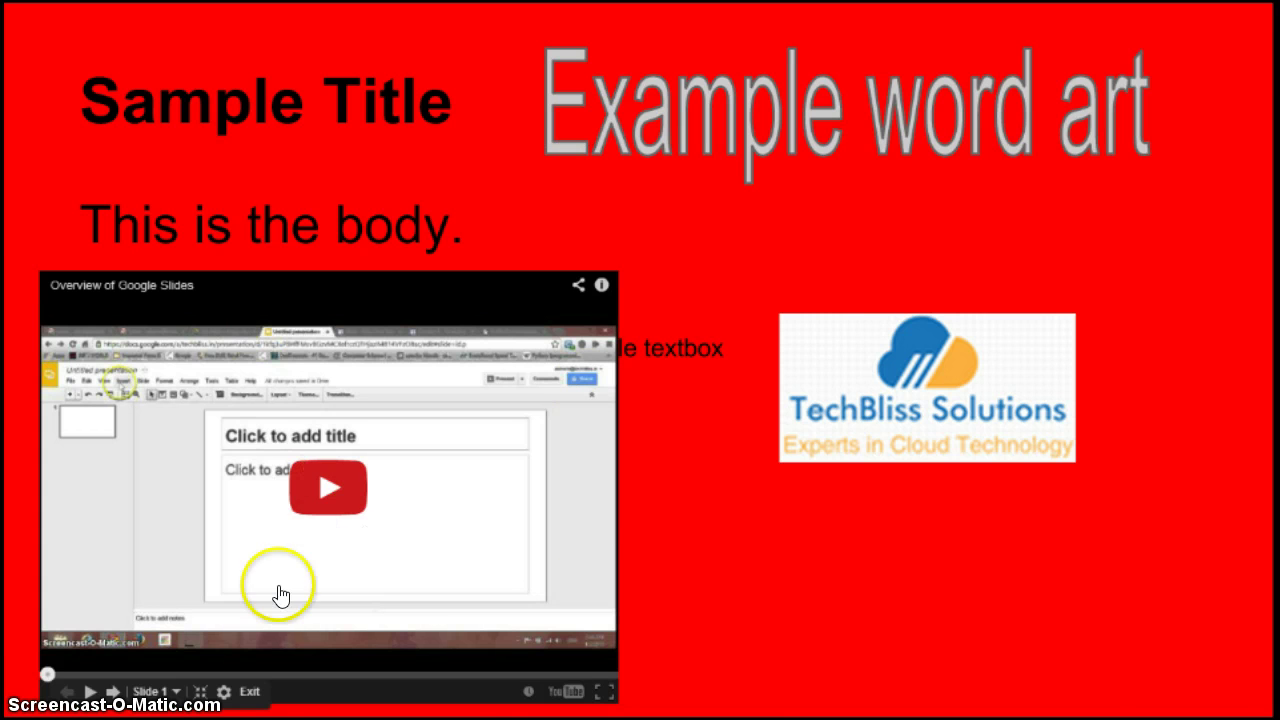
click(245, 690)
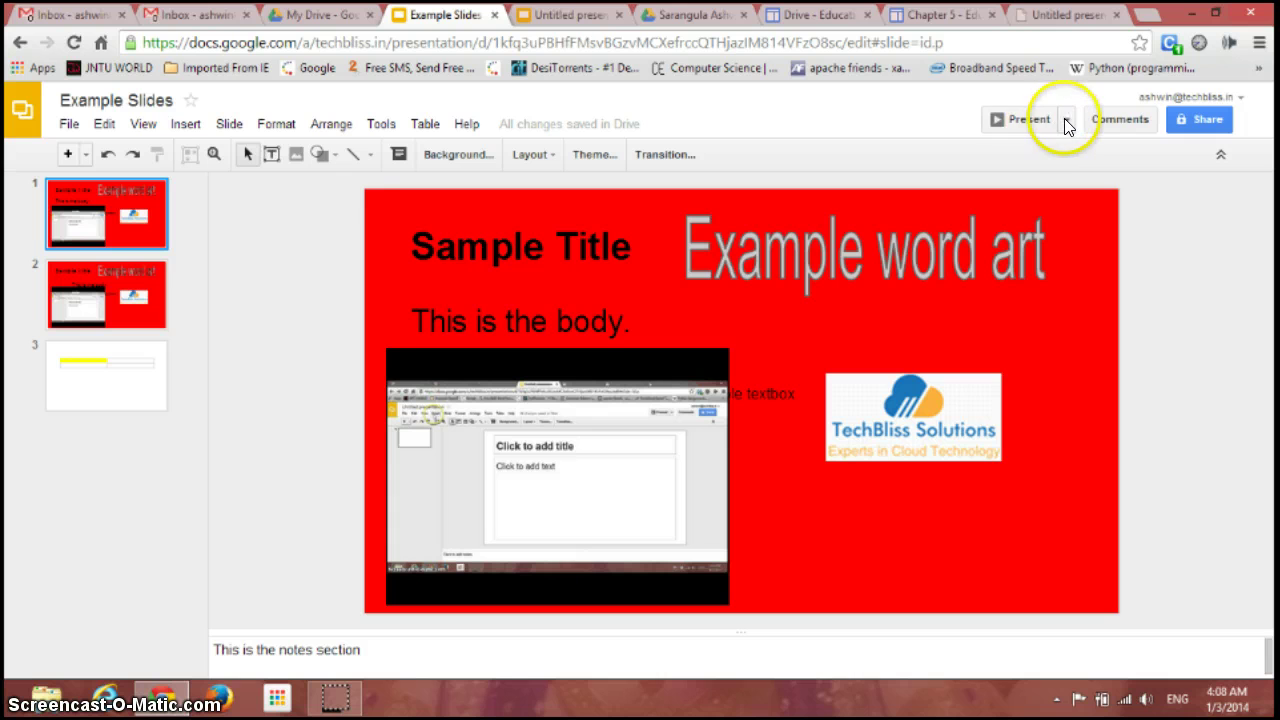
Step: Present the slides from the beginning, play them automatically through slide 3, and exit the slideshow
click(1064, 118)
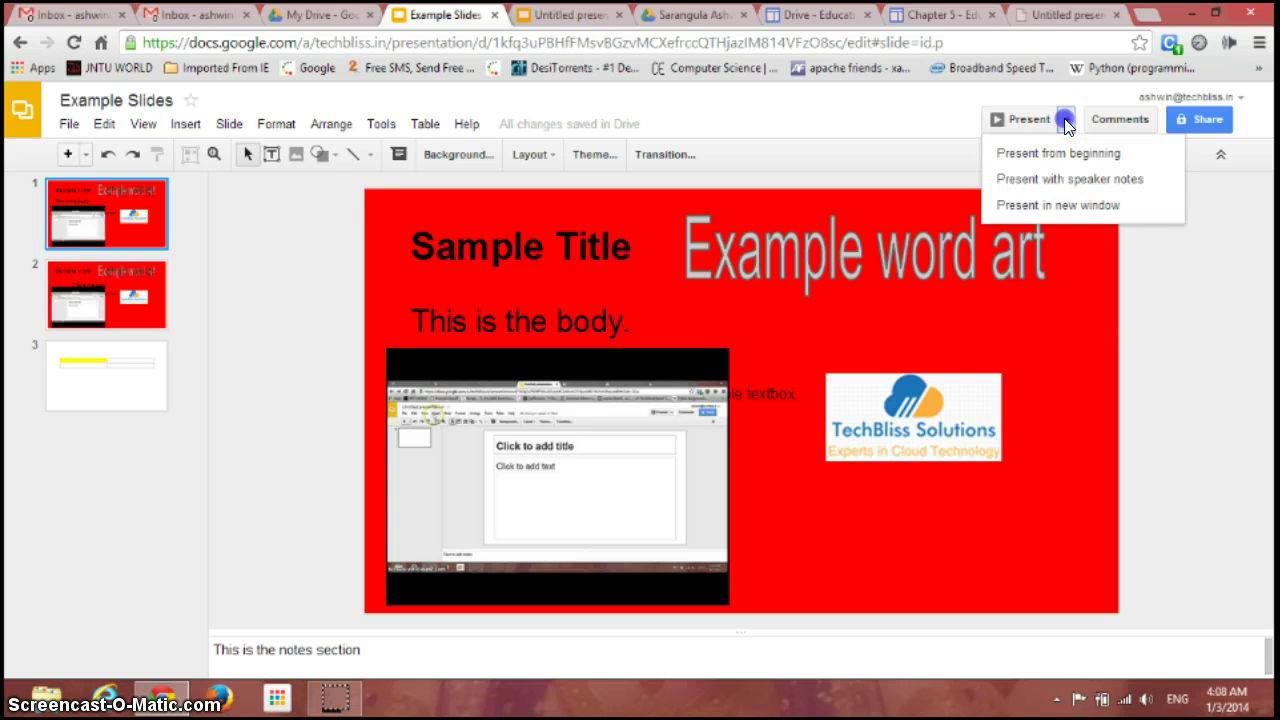
click(1050, 155)
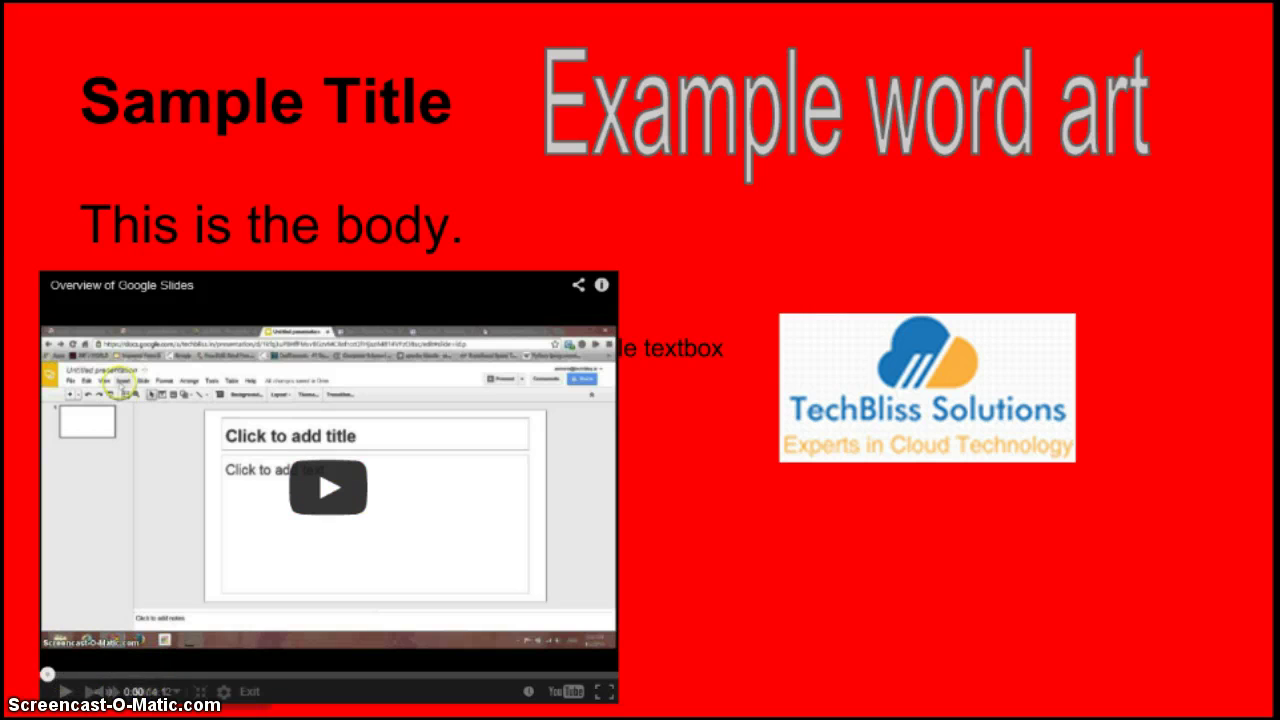
click(87, 693)
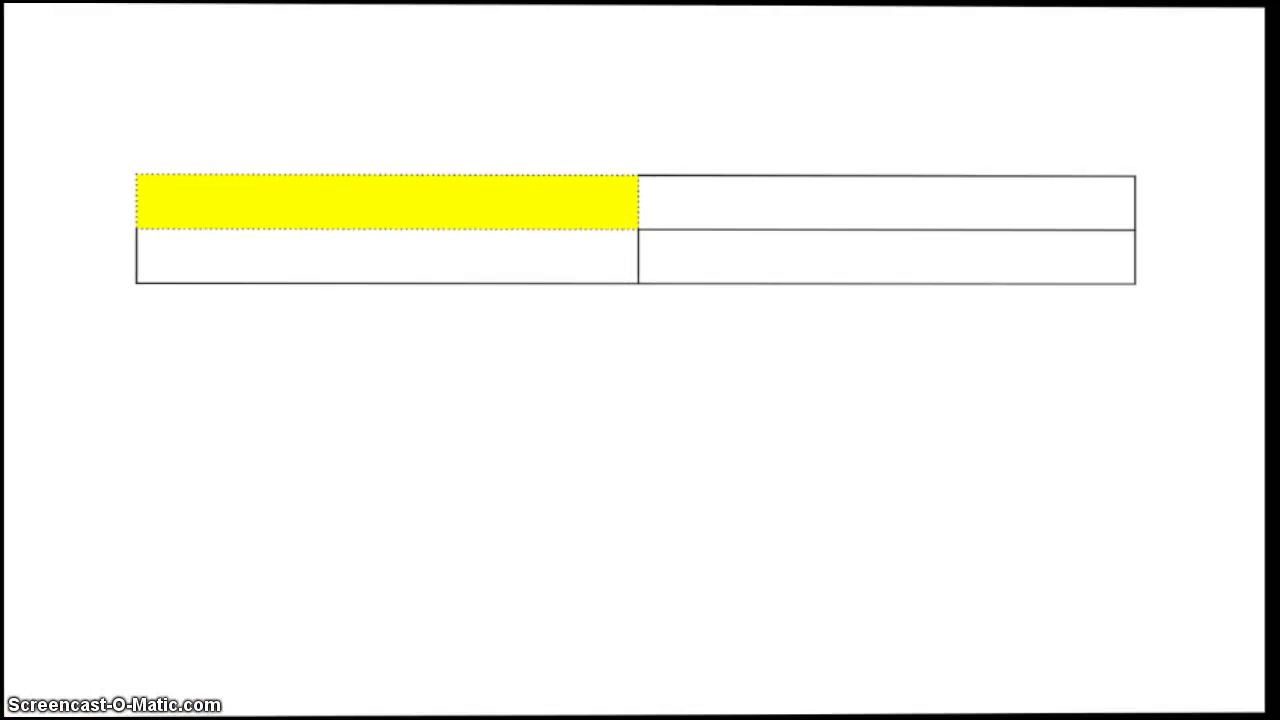
mouse_move(126, 583)
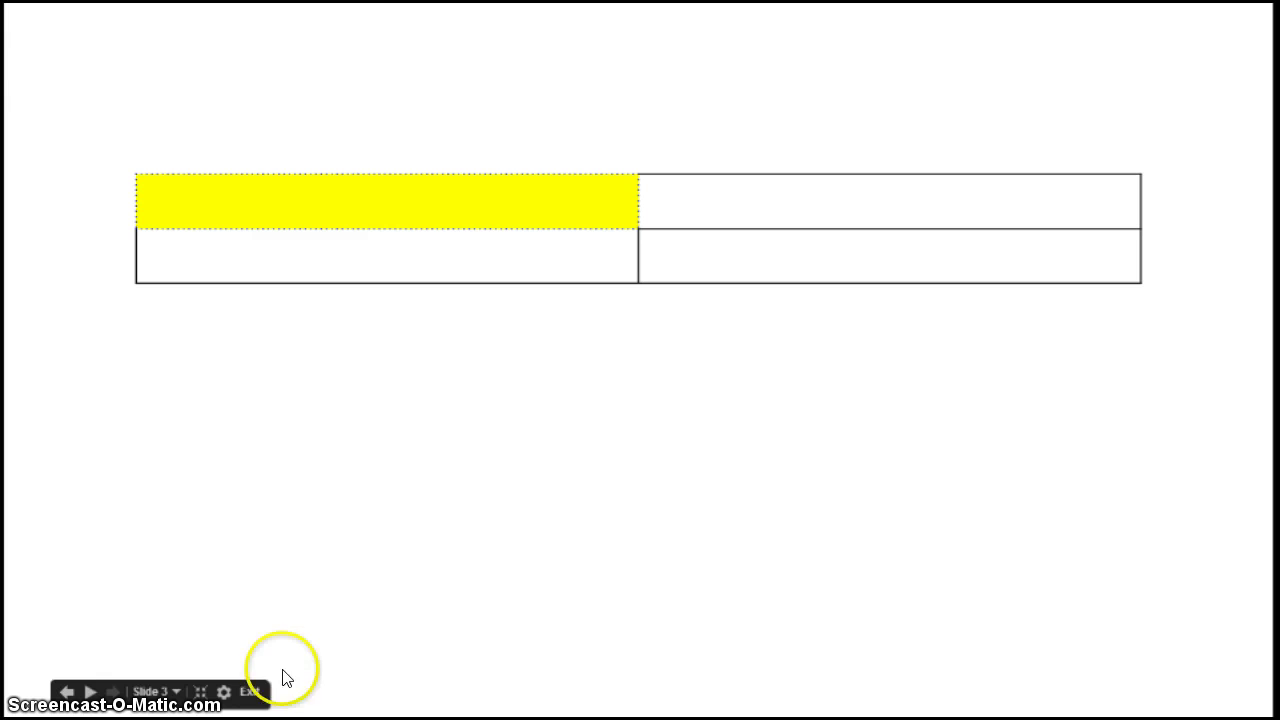
click(249, 691)
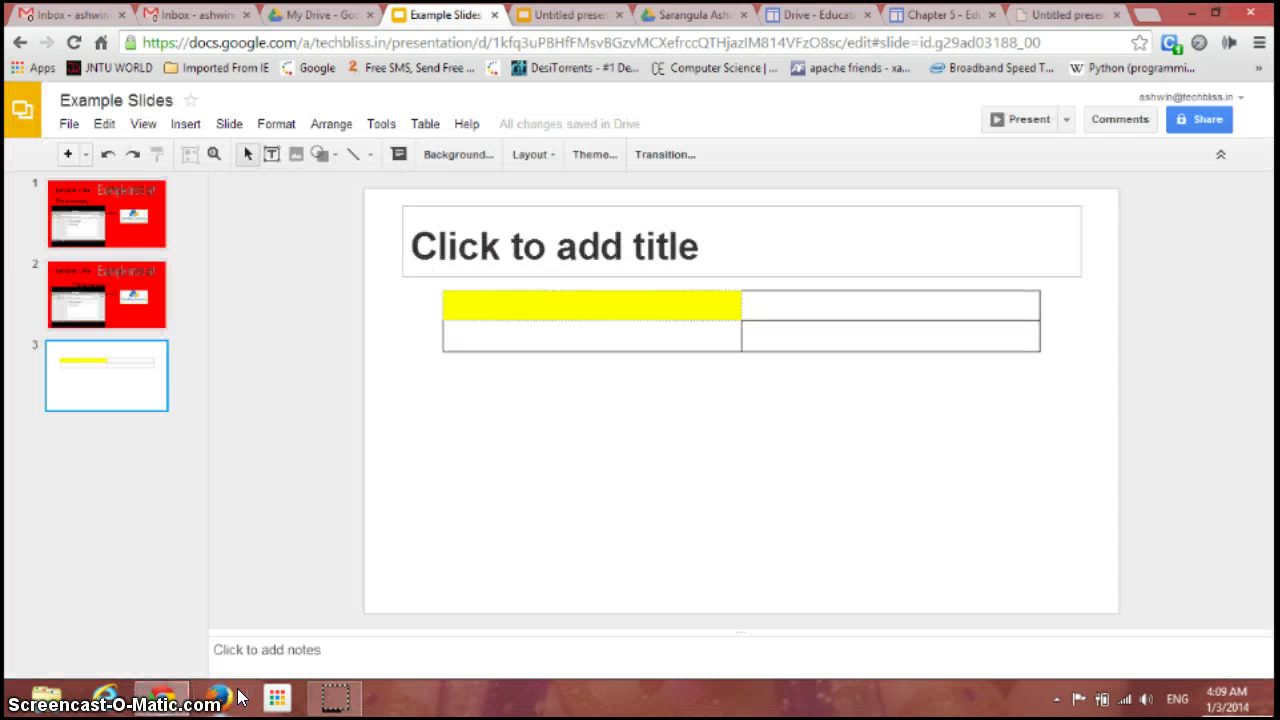
Step: Present the first slide in a new window, and close that window
click(116, 224)
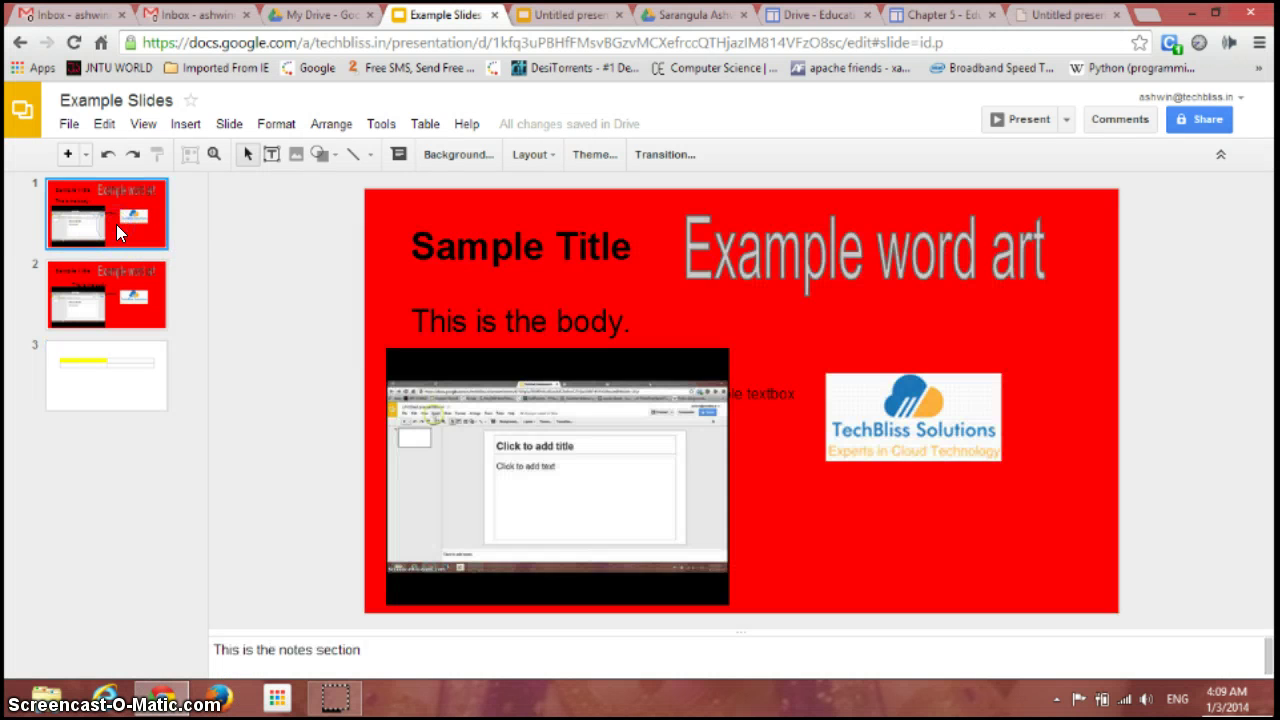
click(1066, 120)
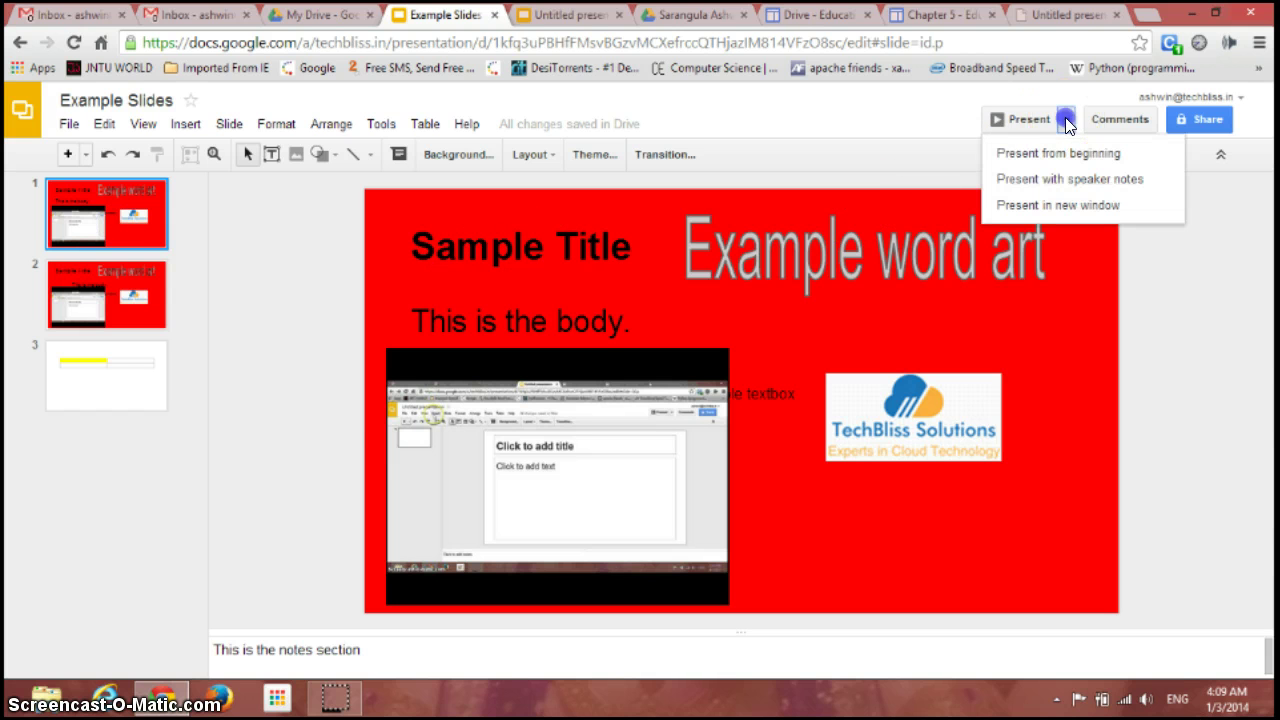
click(1026, 207)
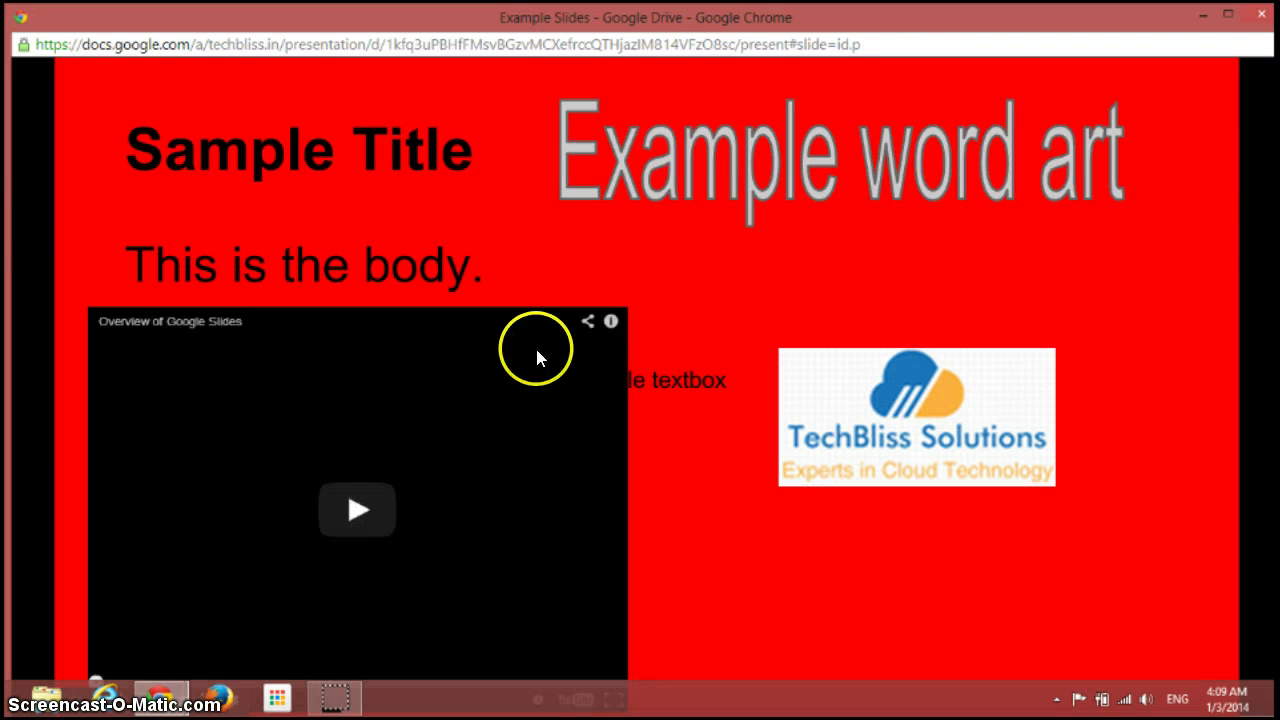
click(1261, 14)
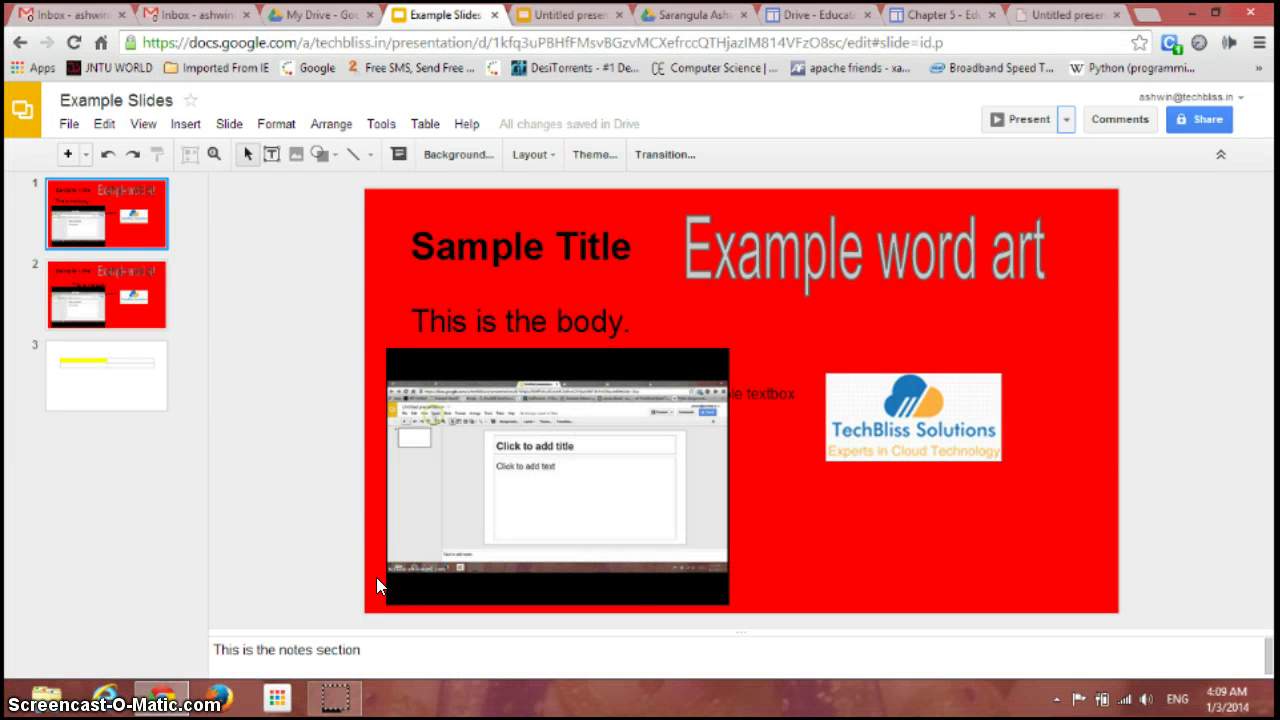
click(325, 708)
Step: Open the print settings and preview for the presentation
click(69, 123)
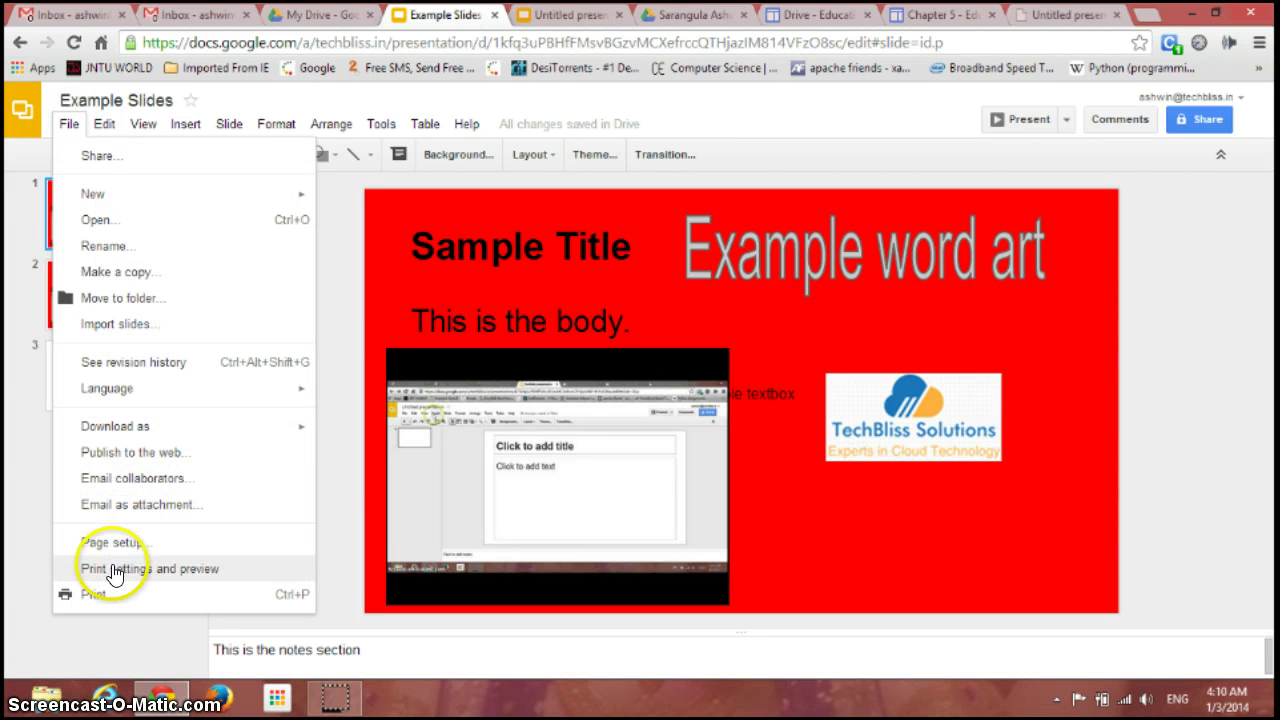
click(172, 569)
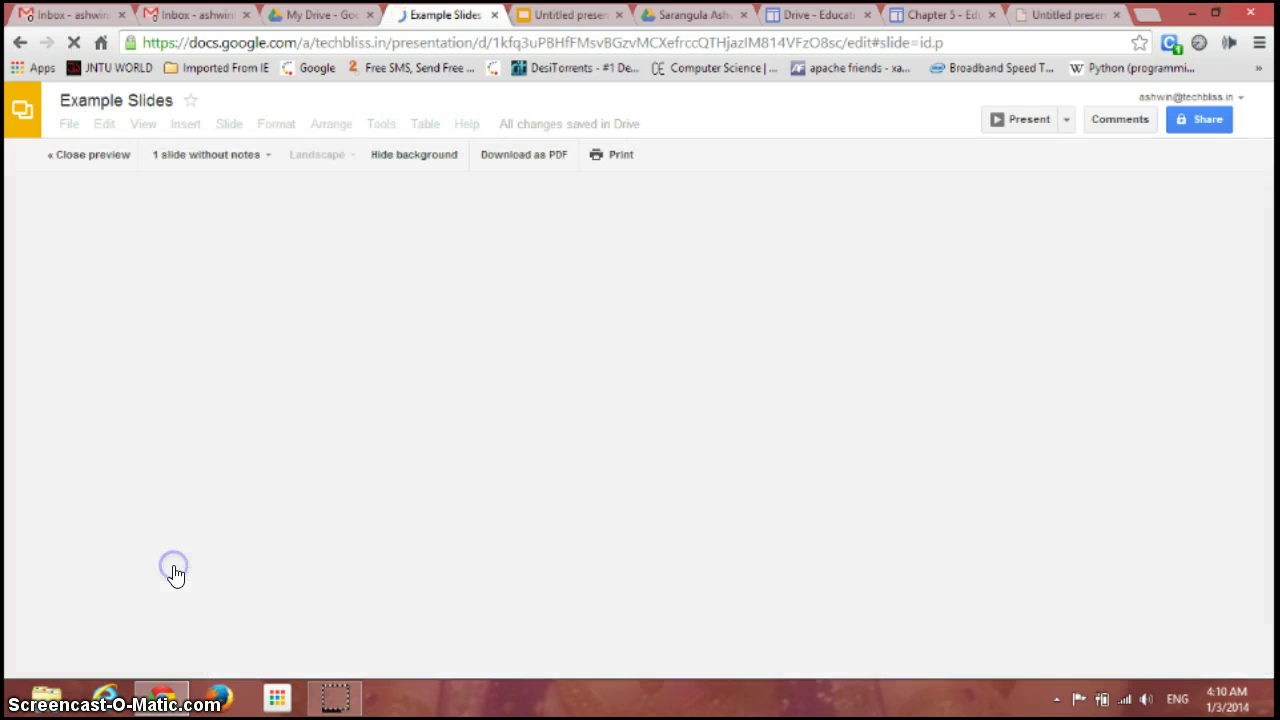
click(480, 337)
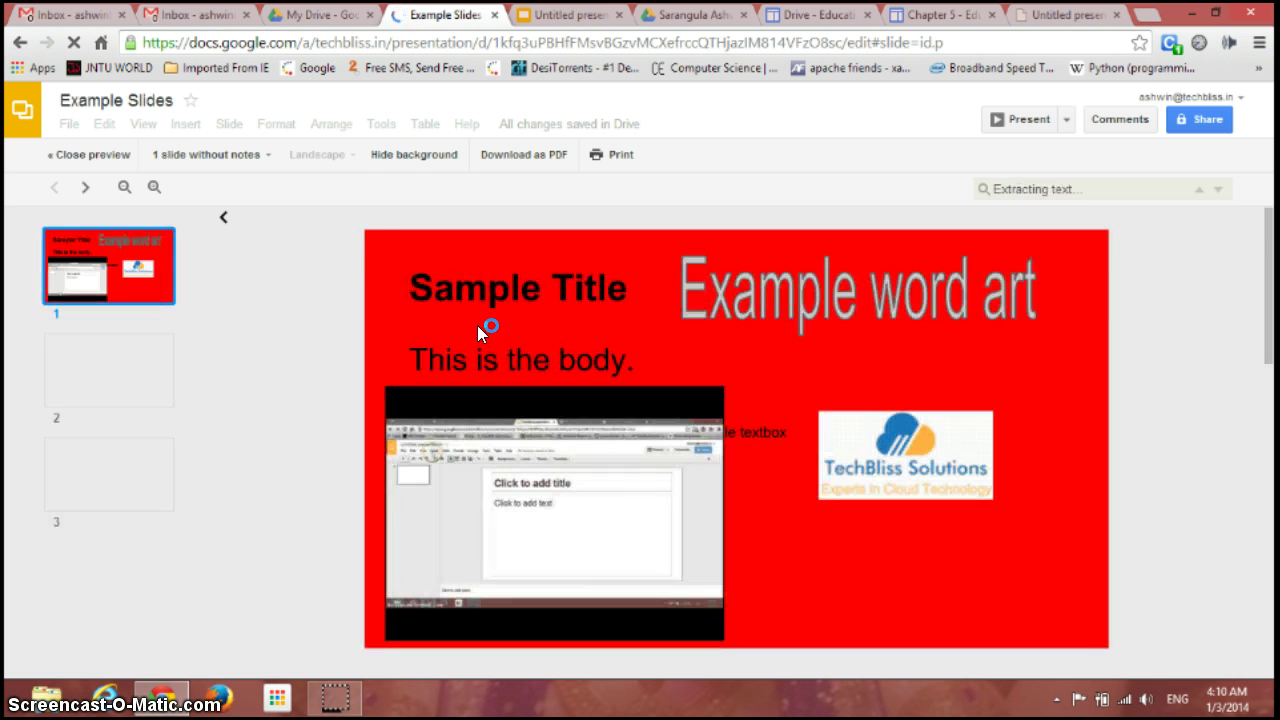
Step: Look over the slides in the print preview, print the presentation from there, and close the preview
click(169, 220)
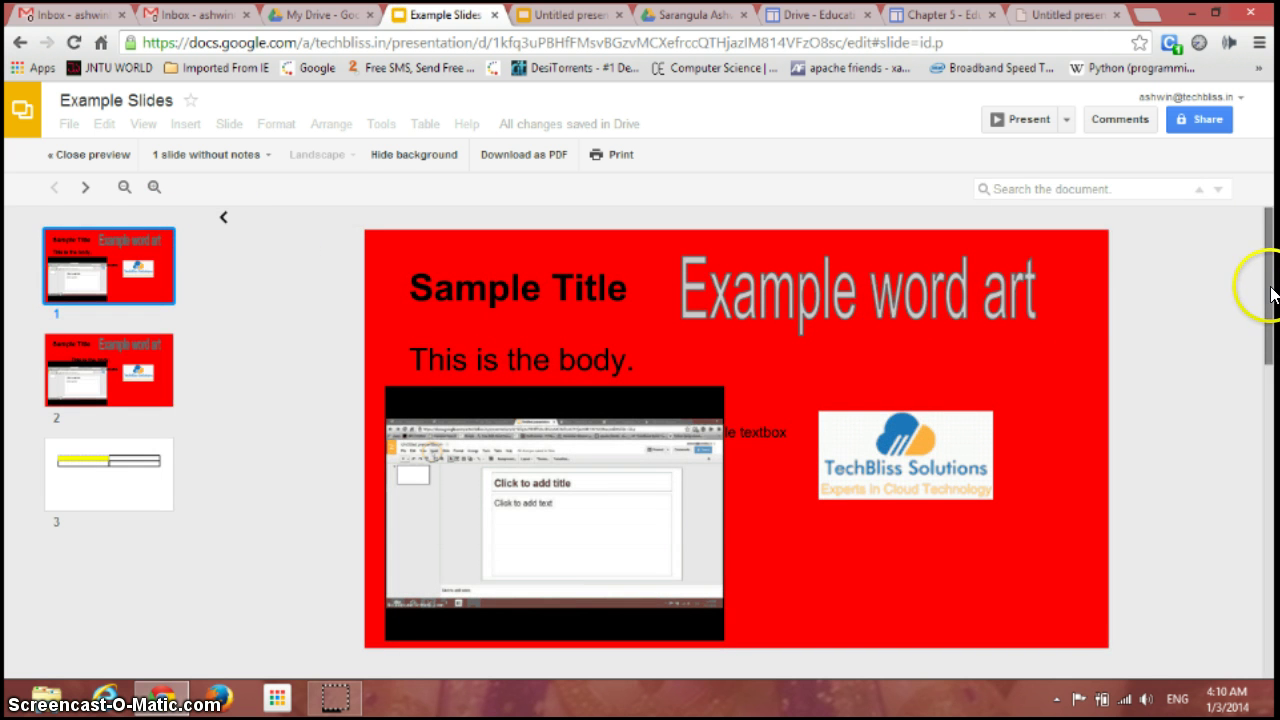
drag(1270, 290, 1176, 247)
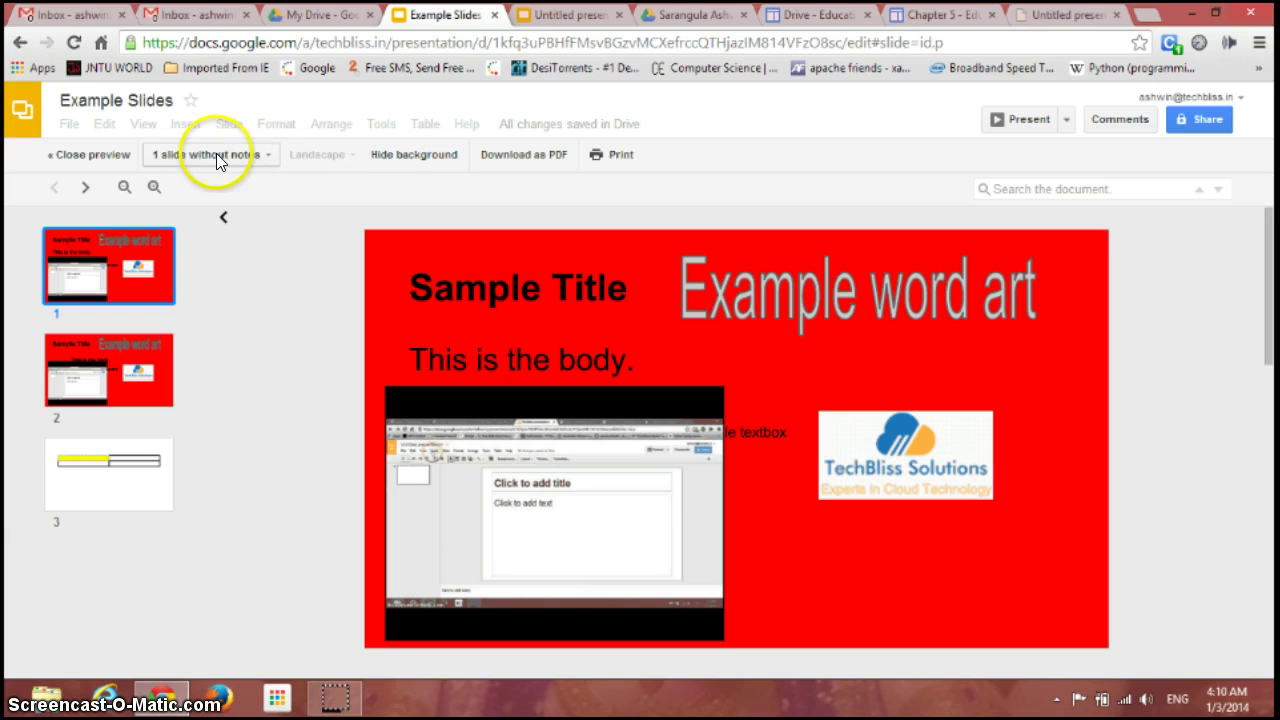
click(614, 154)
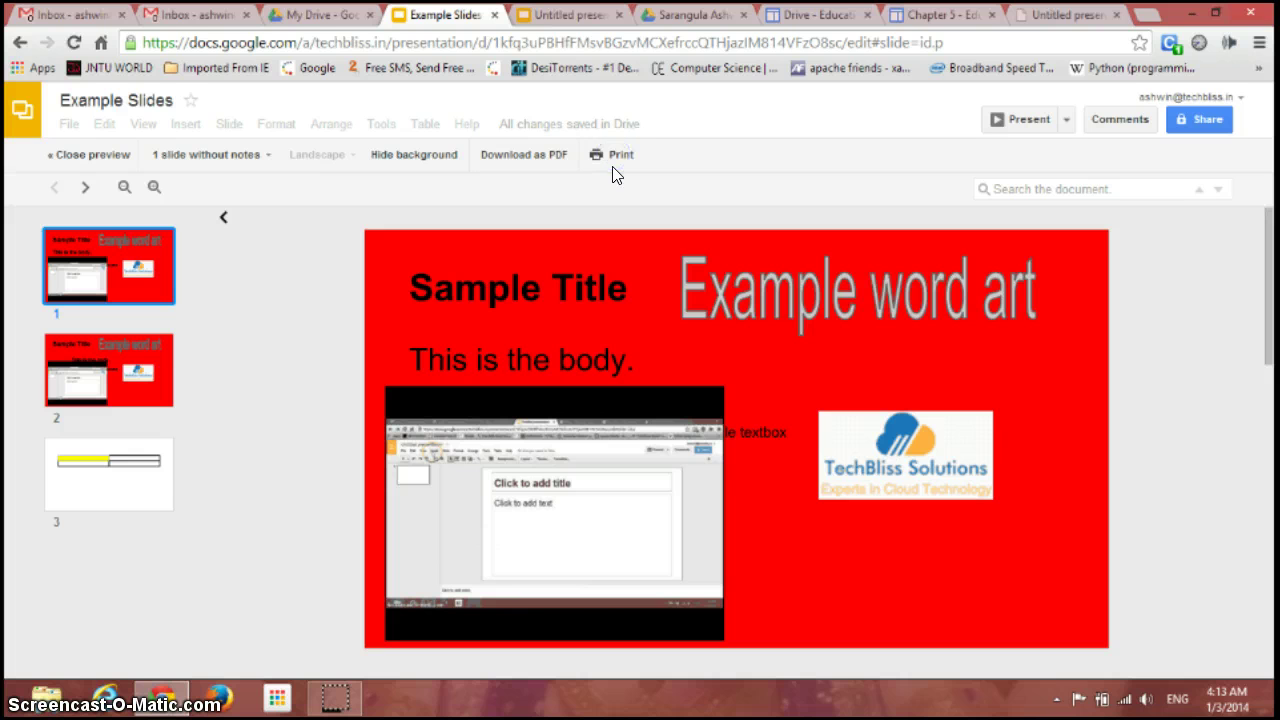
click(85, 154)
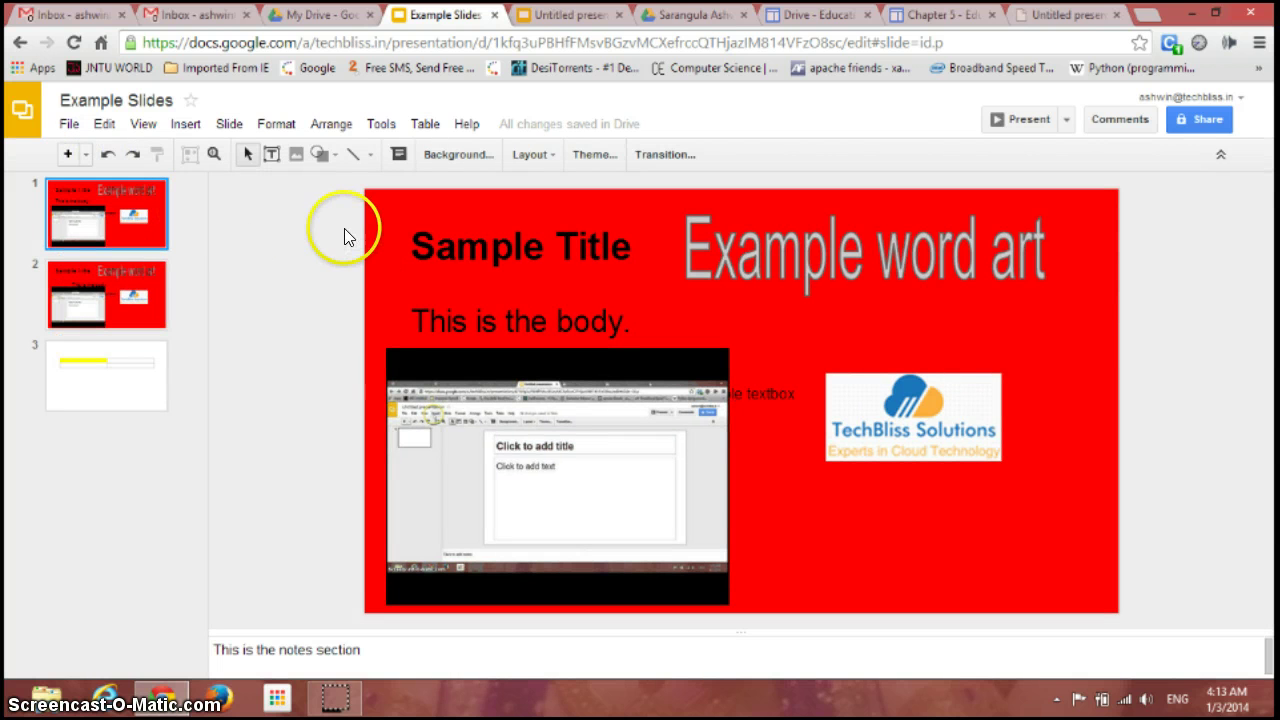
click(340, 702)
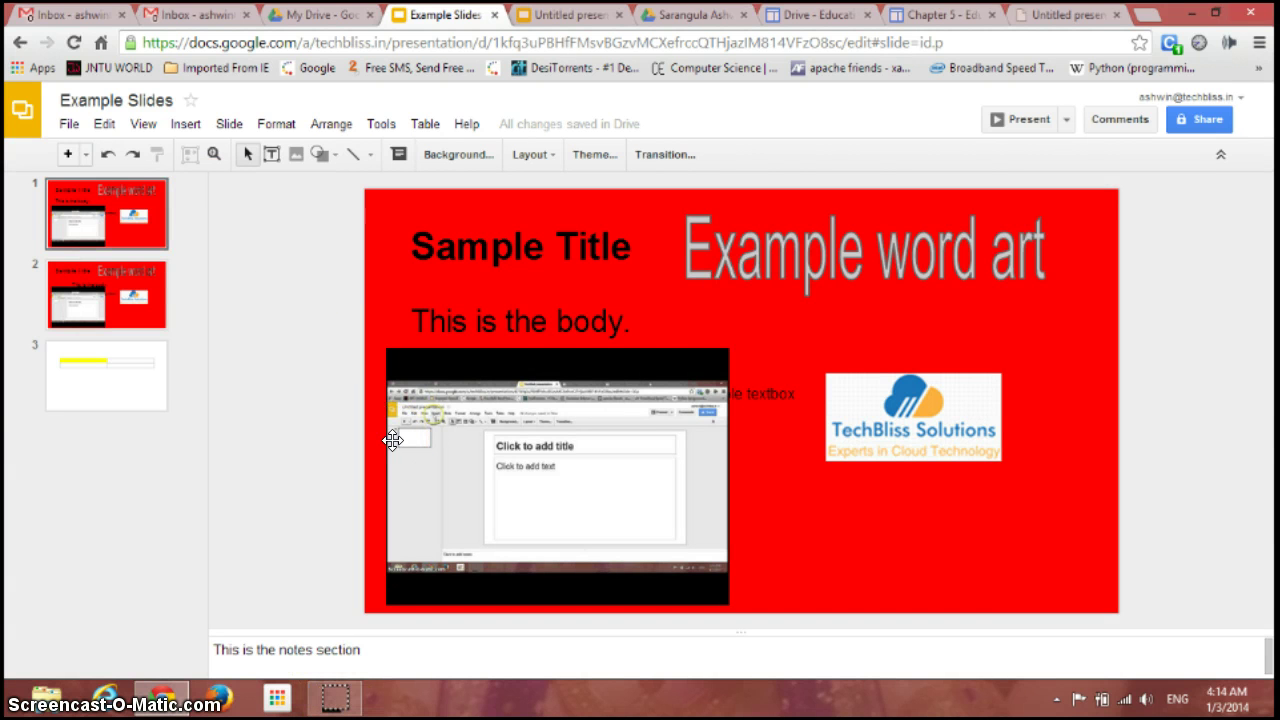
click(69, 125)
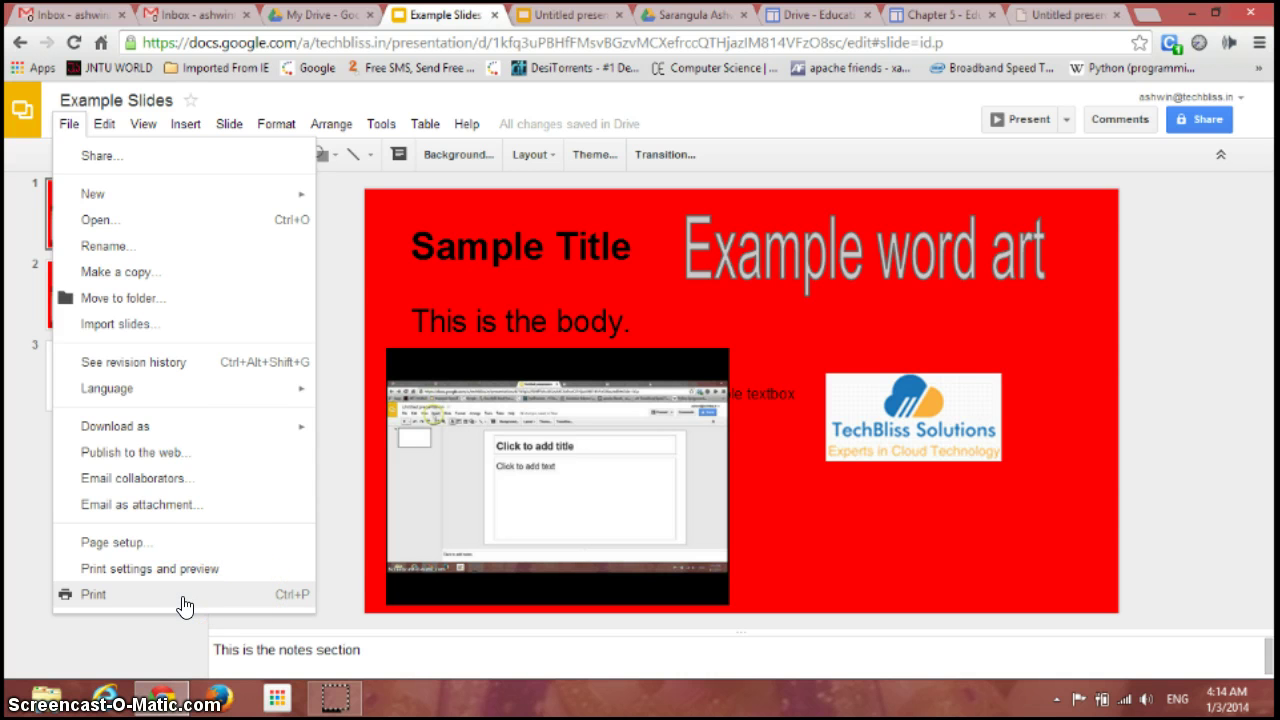
click(370, 288)
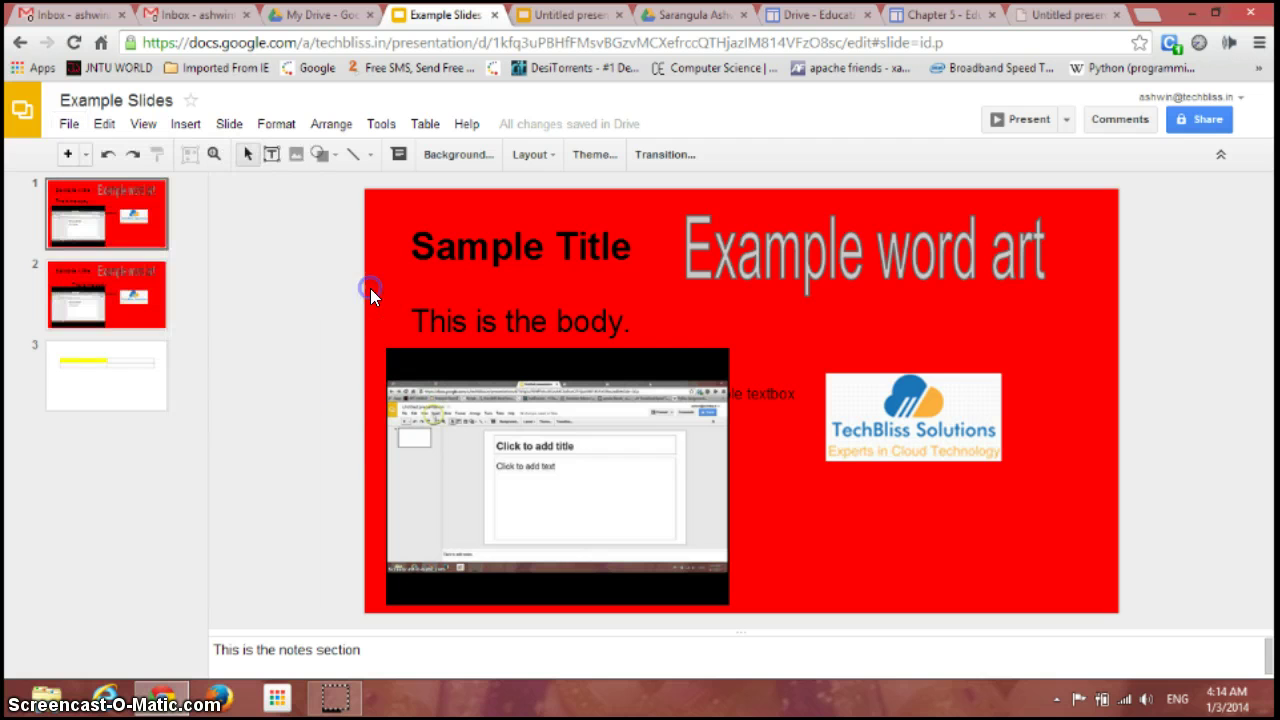